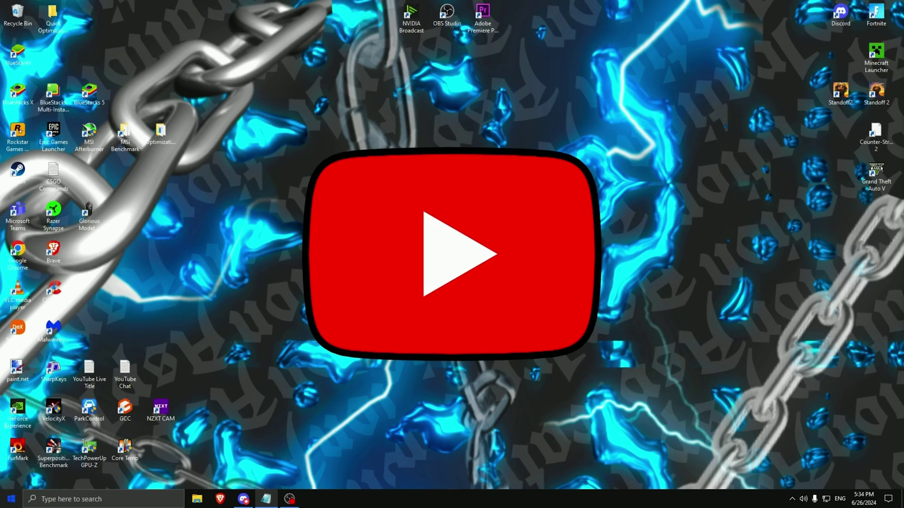
# Open Settings to the System Notifications & actions page from the Start menu
pyautogui.press('super')
pyautogui.click(12, 455)
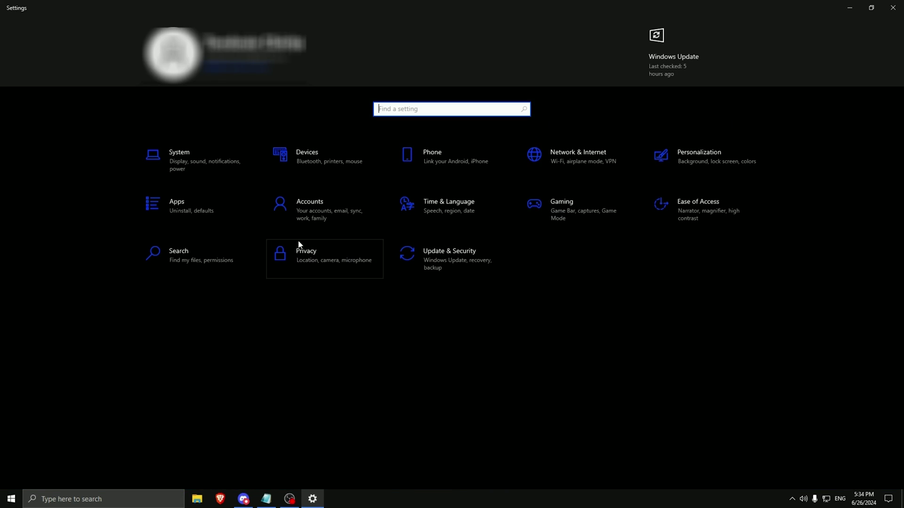
pyautogui.click(166, 154)
pyautogui.click(96, 152)
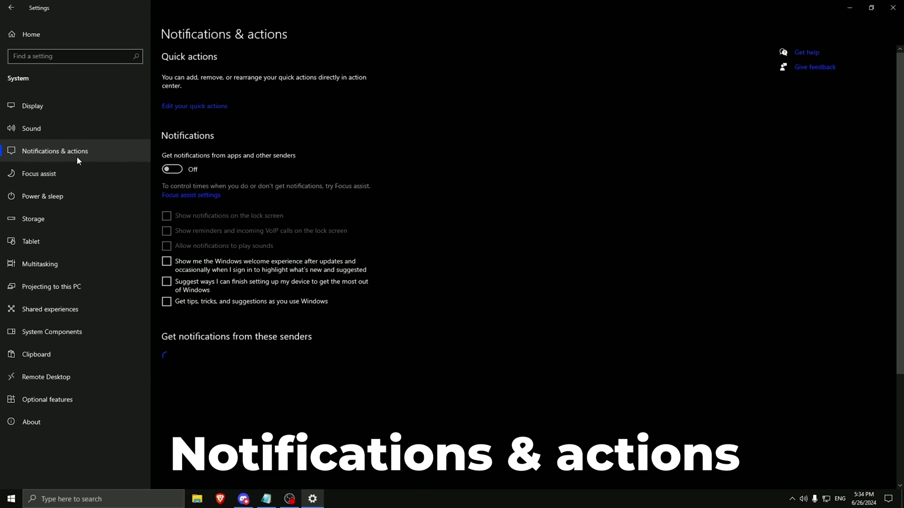
# Toggle app notifications on and back off, then go to Focus assist
pyautogui.click(175, 169)
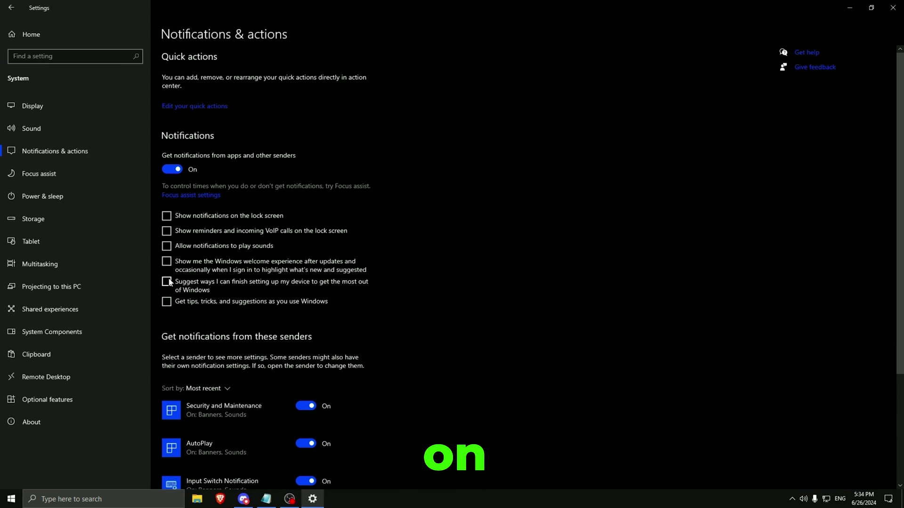
pyautogui.click(171, 170)
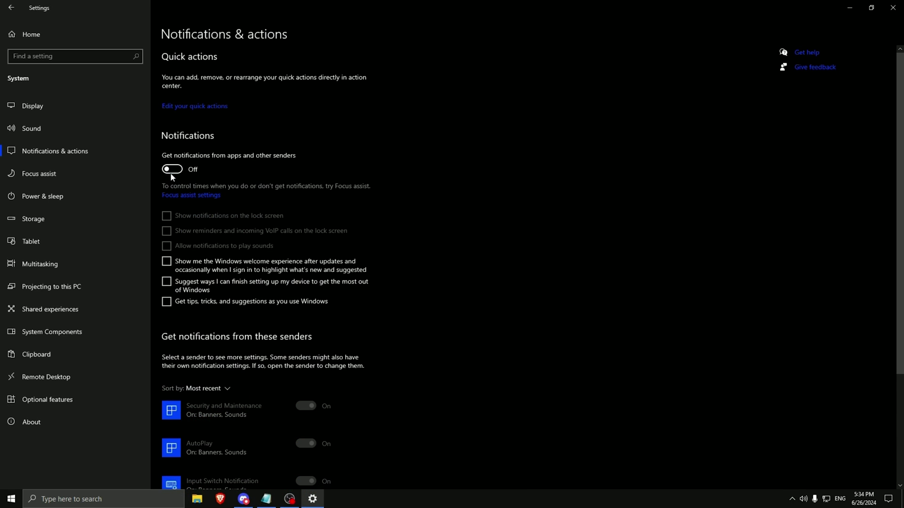
pyautogui.click(66, 177)
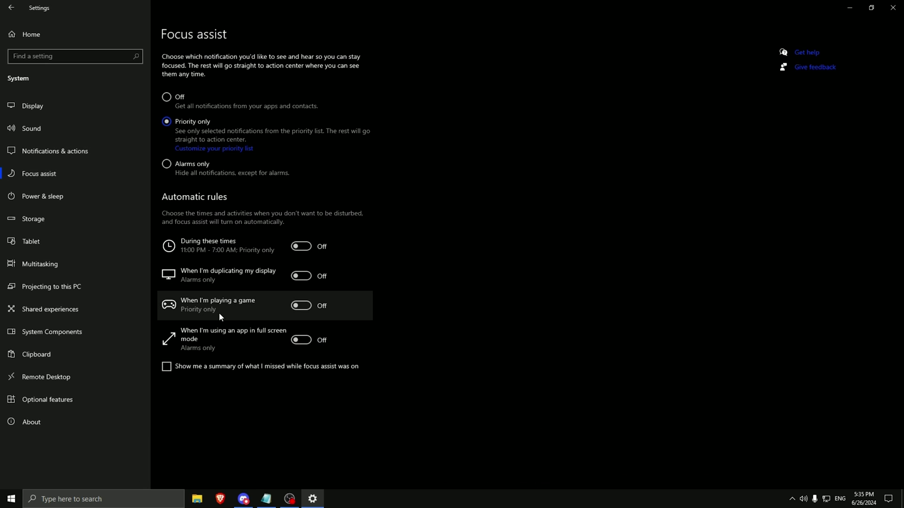
# Open the advanced power settings of the High performance plan from Power & sleep
pyautogui.click(78, 199)
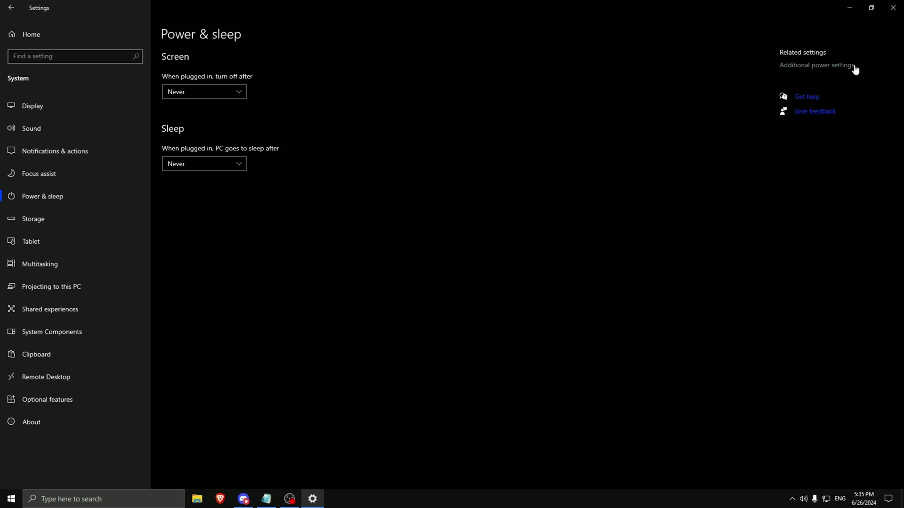
pyautogui.click(853, 66)
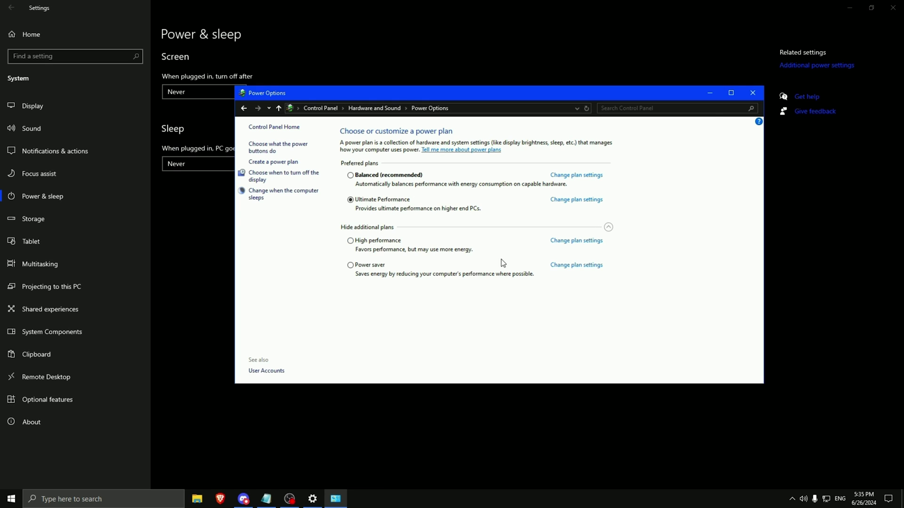
pyautogui.click(576, 241)
pyautogui.click(416, 212)
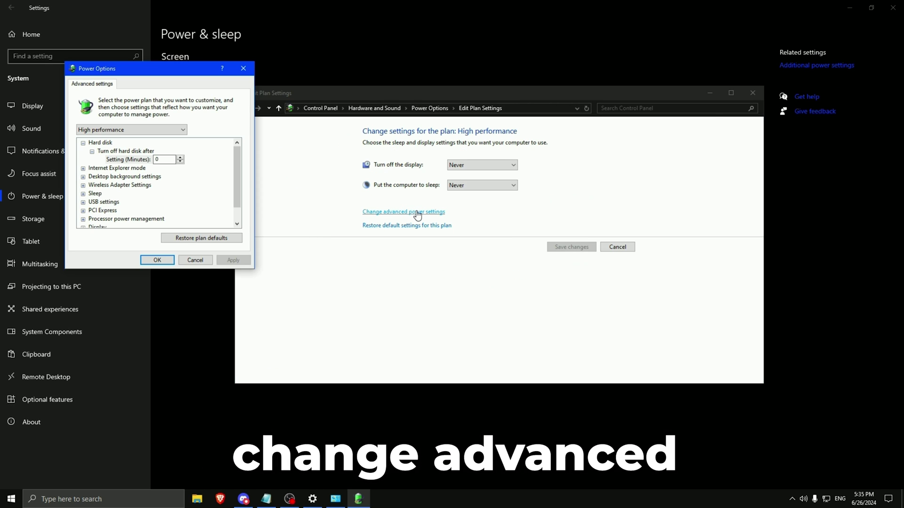
# Keep the Wireless Adapter power saving mode at Maximum Performance
pyautogui.click(83, 168)
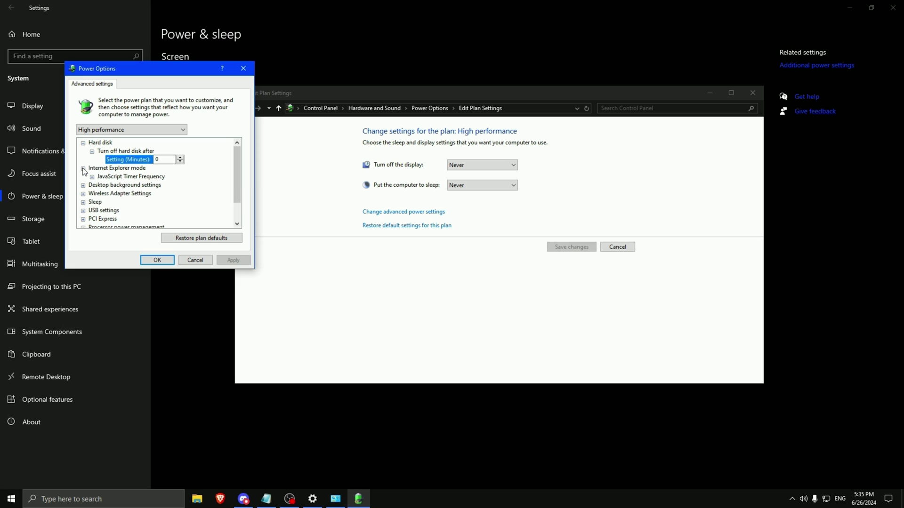
pyautogui.click(82, 193)
pyautogui.click(83, 210)
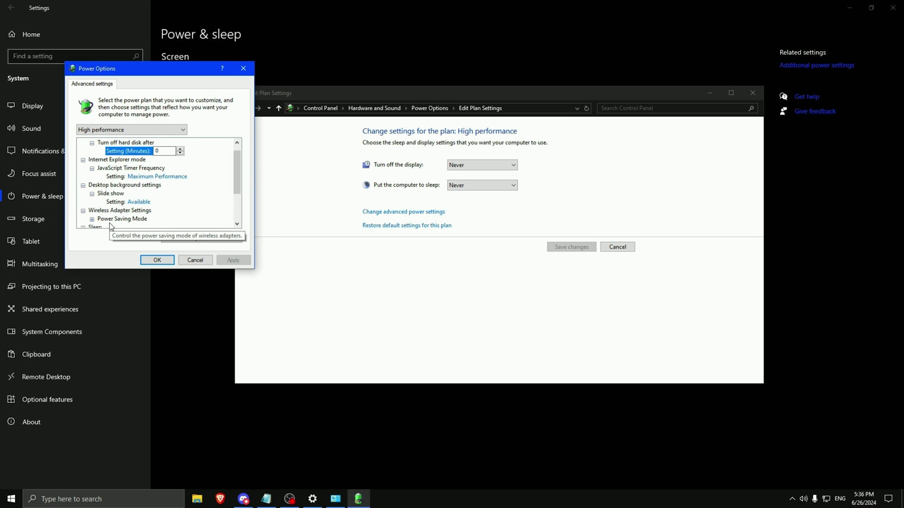
pyautogui.click(92, 219)
pyautogui.scroll(-1, 181, 220)
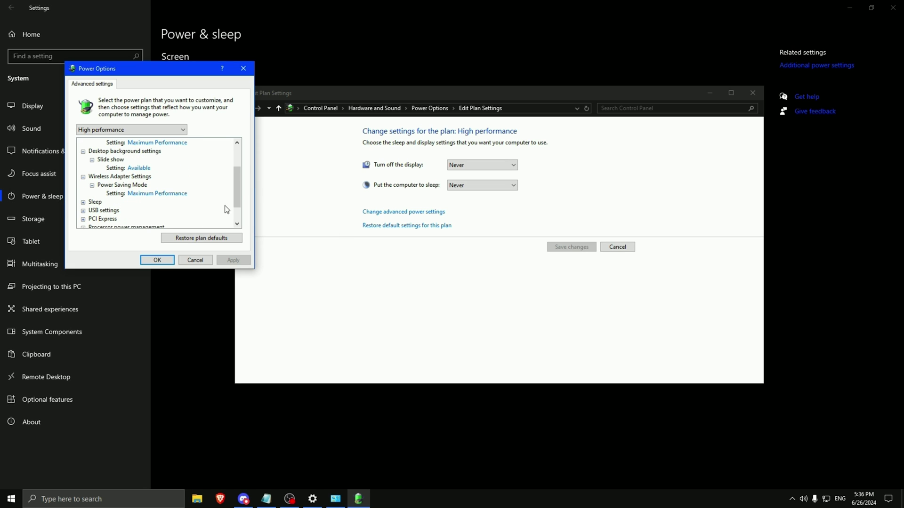
pyautogui.click(166, 199)
pyautogui.click(164, 202)
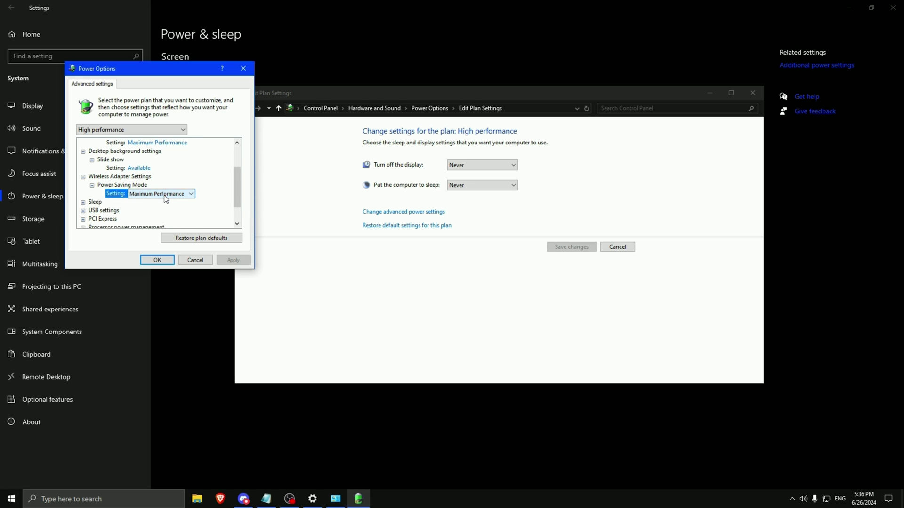
pyautogui.scroll(-2, 95, 220)
pyautogui.scroll(-1, 96, 220)
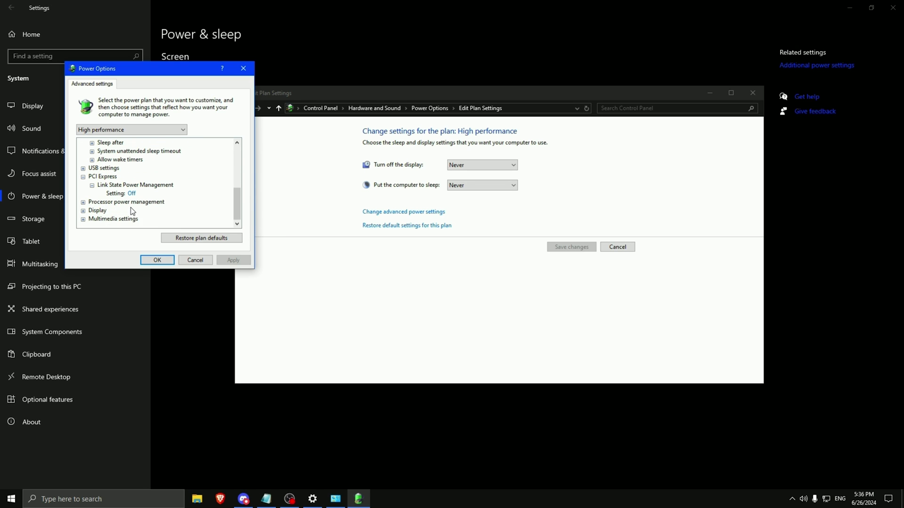
# Check the processor power management values are 100%, then confirm and close Power Options
pyautogui.click(83, 201)
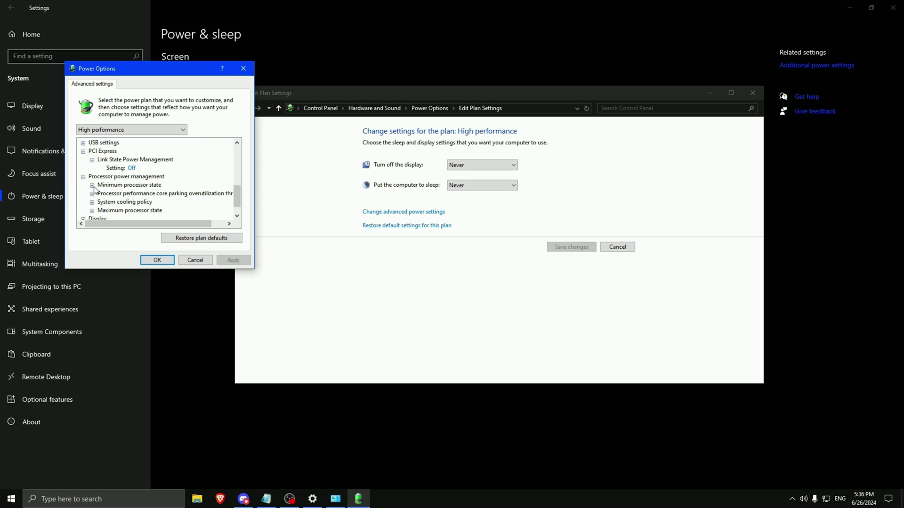
pyautogui.click(91, 185)
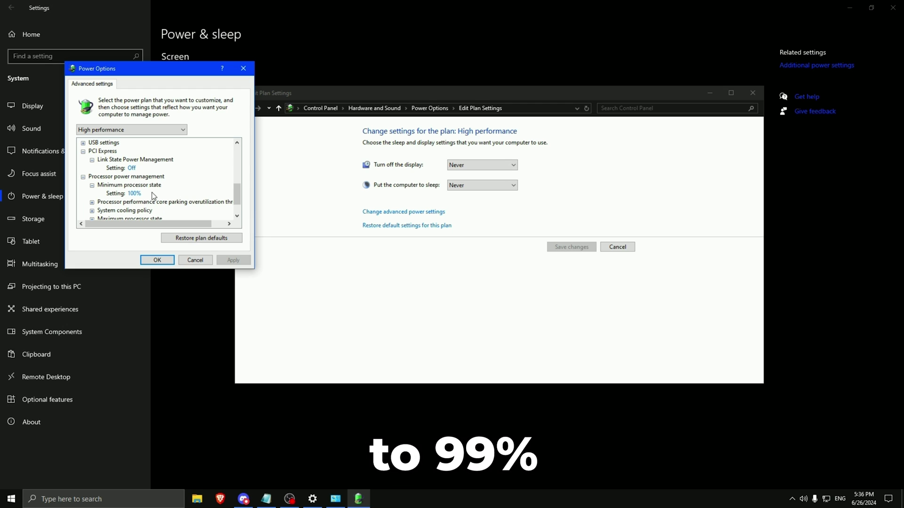
pyautogui.scroll(-1, 112, 207)
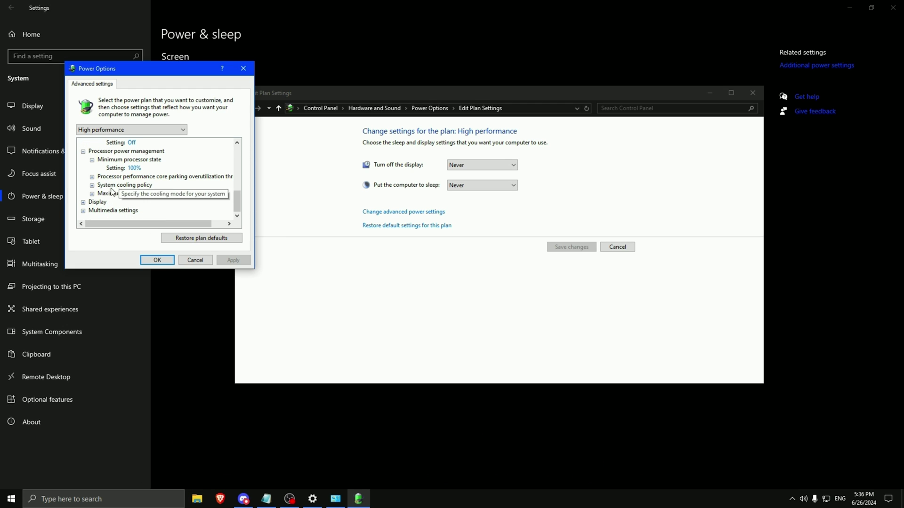
pyautogui.click(92, 193)
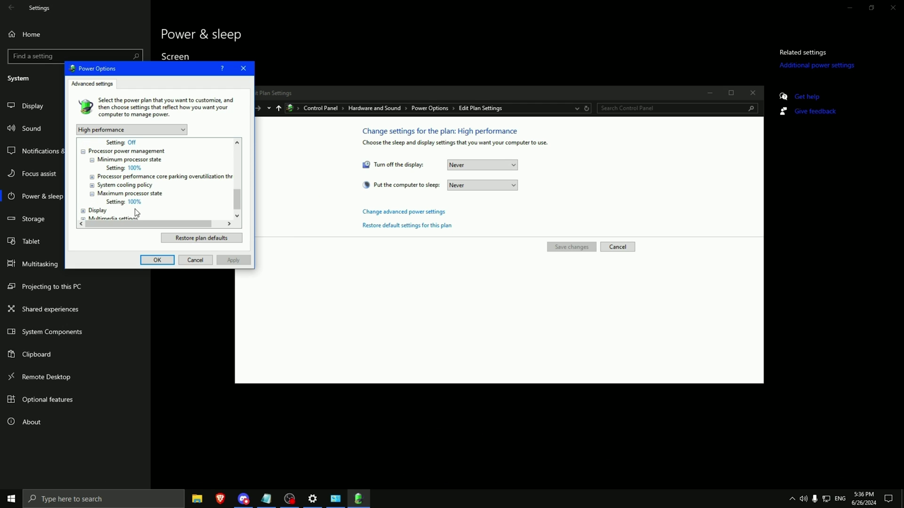
pyautogui.click(92, 185)
pyautogui.click(92, 176)
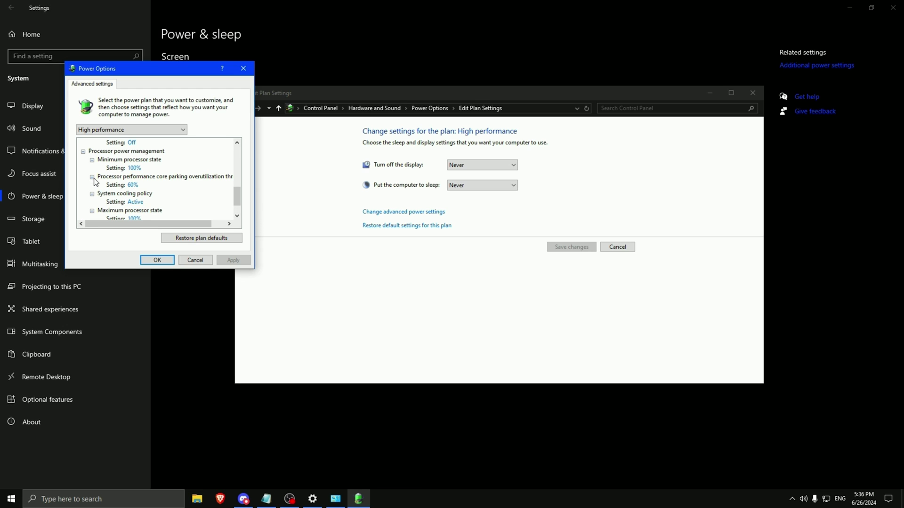
pyautogui.scroll(-1, 133, 199)
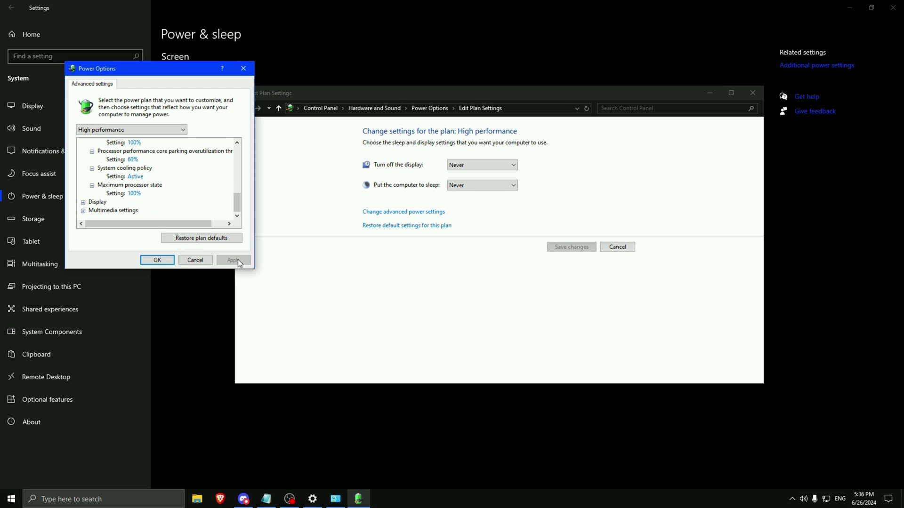
pyautogui.click(157, 260)
pyautogui.click(426, 108)
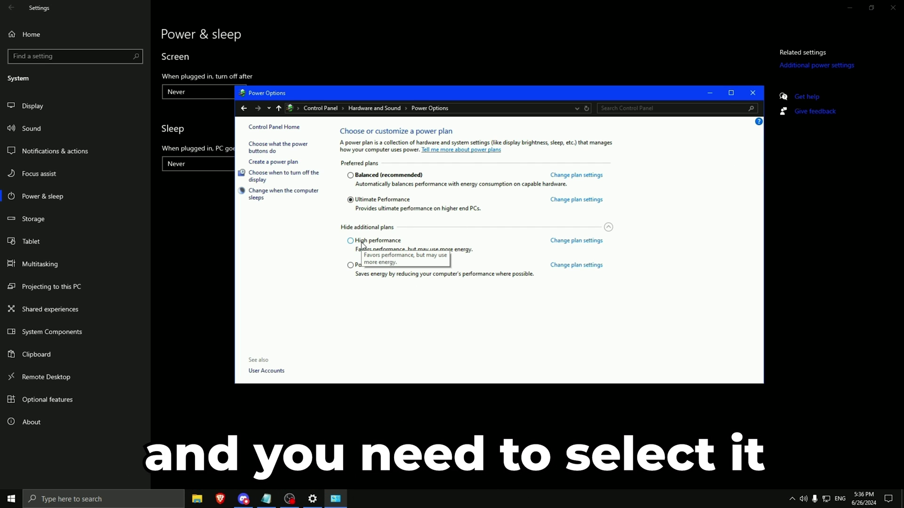
pyautogui.click(753, 92)
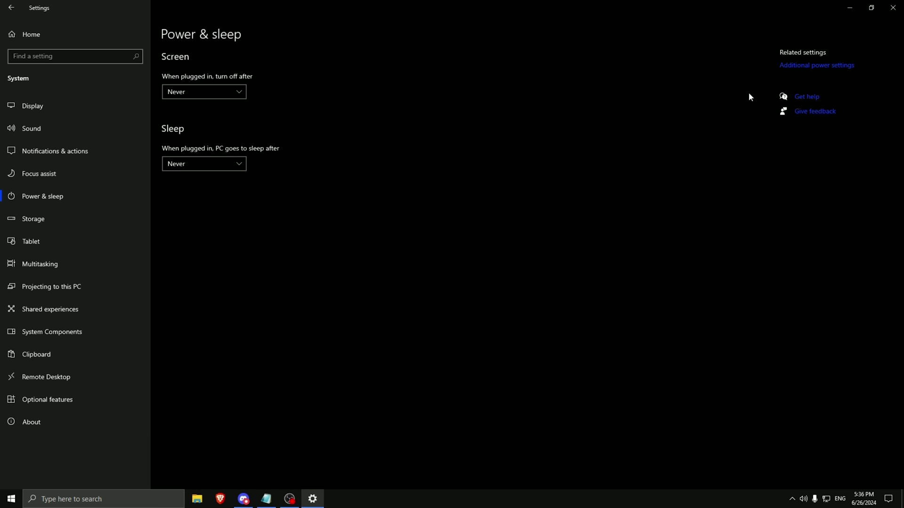
# Open the Pointer Options of Mouse Properties from Devices > Mouse
pyautogui.click(6, 8)
pyautogui.click(283, 153)
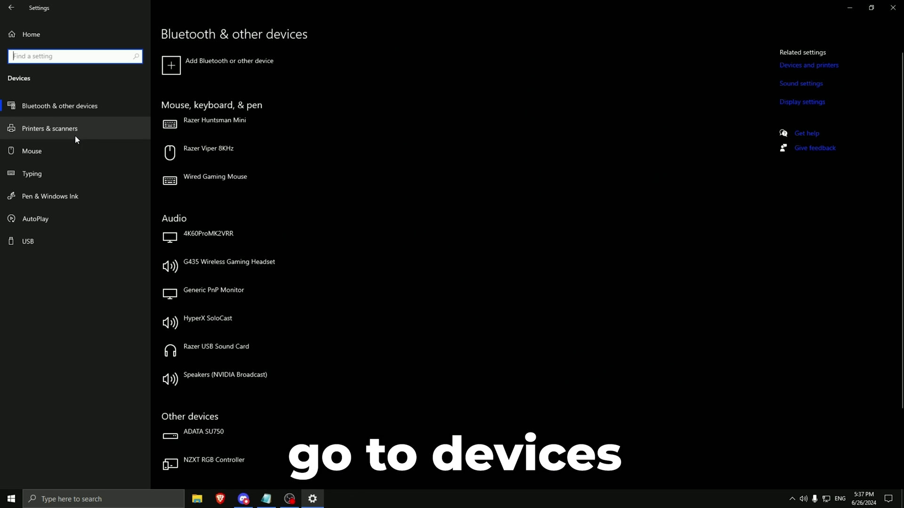
pyautogui.click(56, 151)
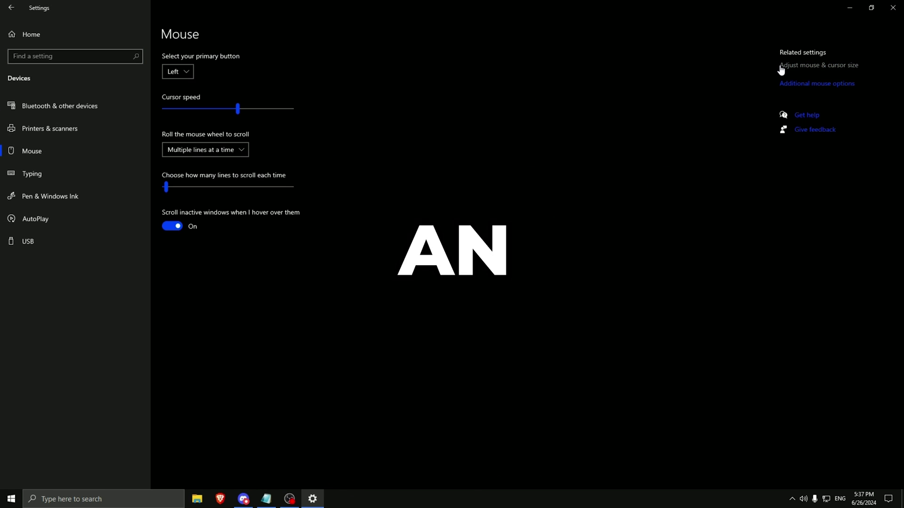
pyautogui.click(824, 89)
pyautogui.click(138, 98)
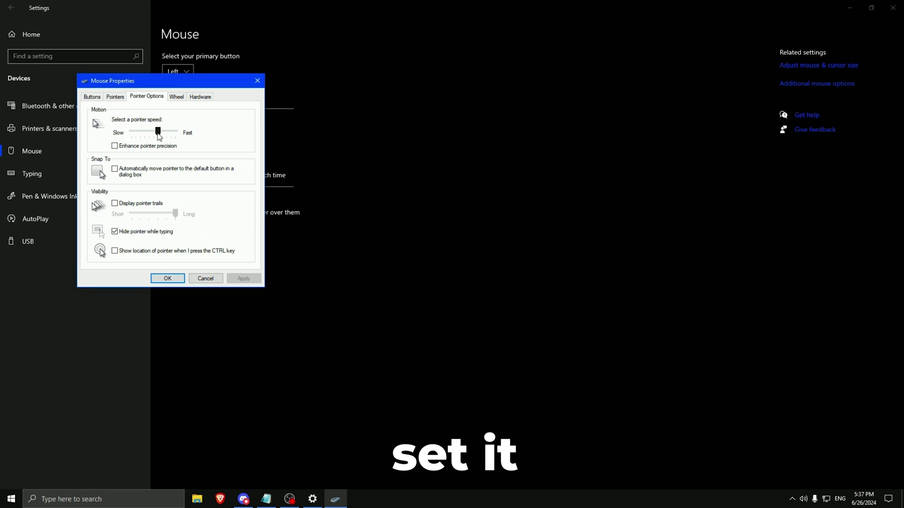
# Set pointer speed two notches above Slow and apply it
pyautogui.click(128, 136)
pyautogui.press('Right')
pyautogui.press('Right')
pyautogui.press('Right')
pyautogui.press('Right')
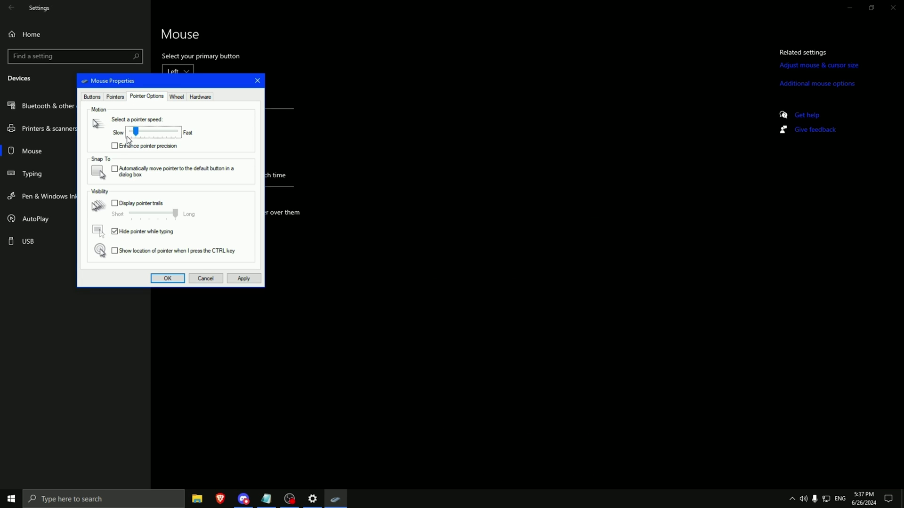
pyautogui.press('Right')
pyautogui.press('Right')
pyautogui.click(244, 278)
pyautogui.click(168, 278)
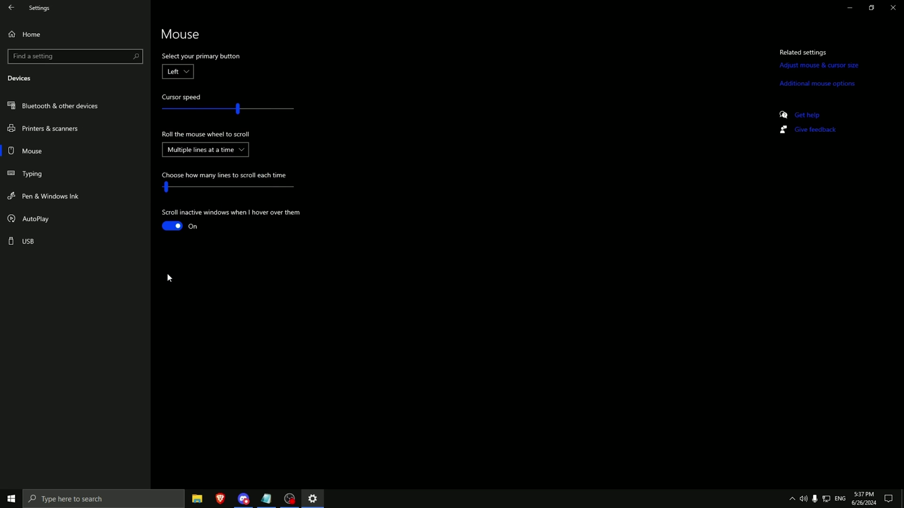
# Change the desktop background type in Personalization, then return to the Settings home
pyautogui.click(12, 7)
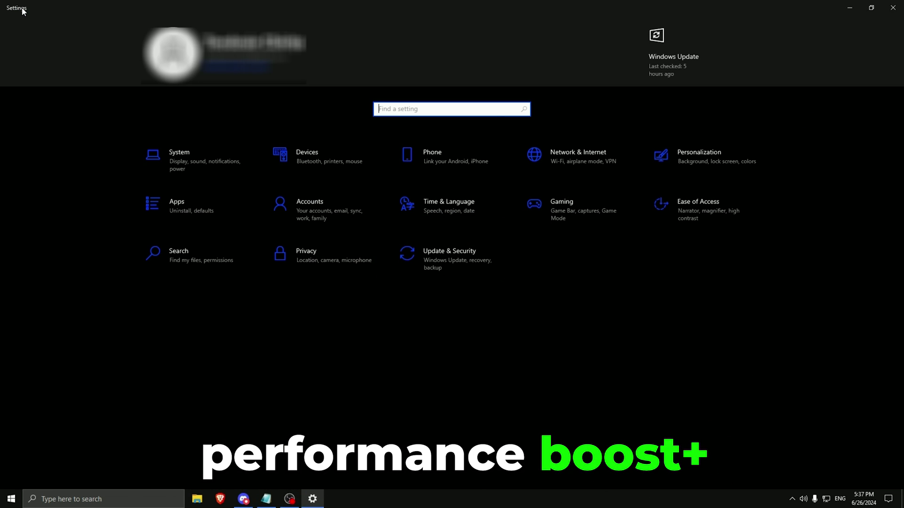
pyautogui.click(676, 152)
pyautogui.click(220, 181)
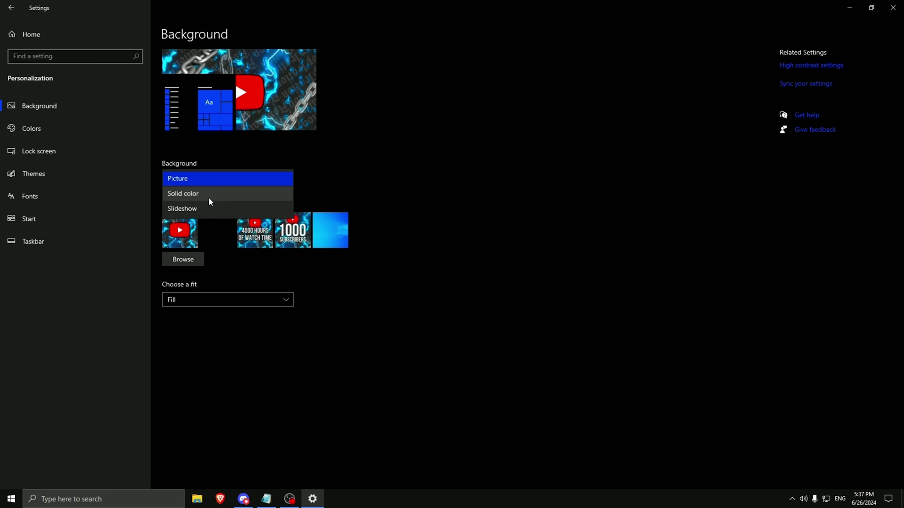
pyautogui.click(207, 195)
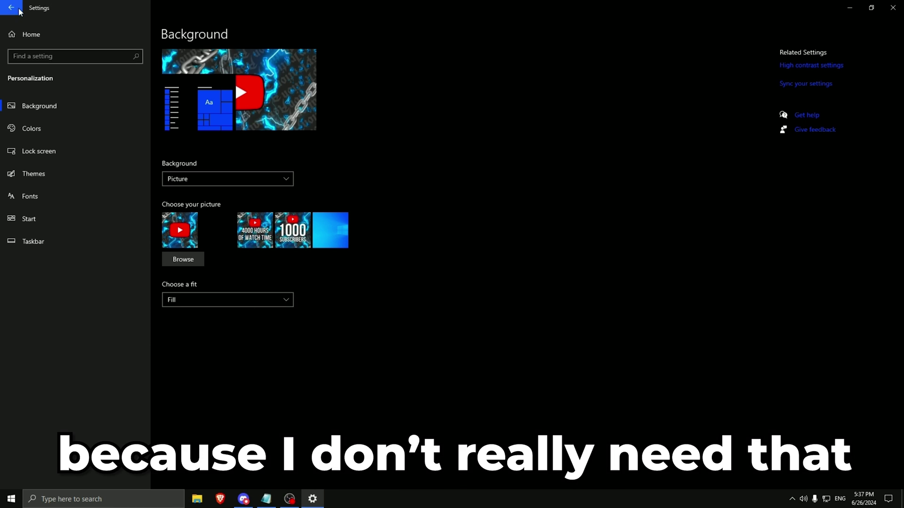
pyautogui.click(12, 7)
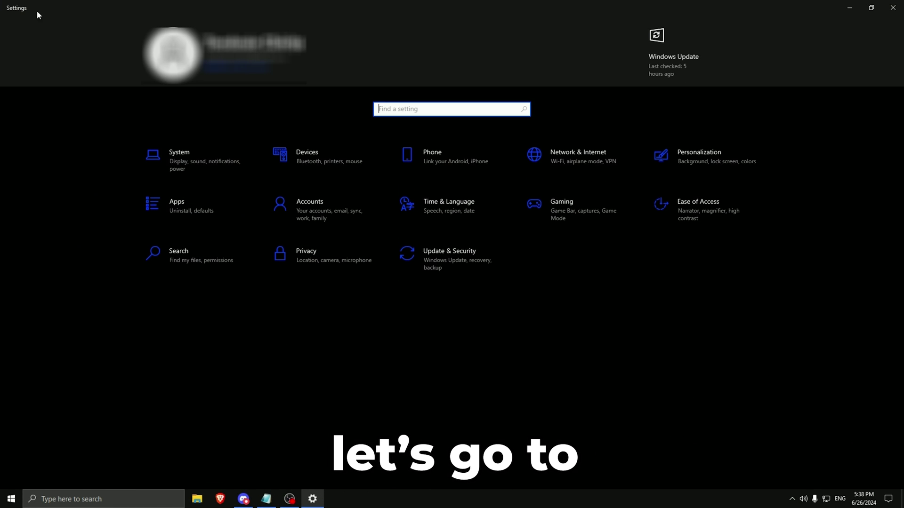
# Review the Gaming Game Bar and Captures pages, ending on Game Mode switched on
pyautogui.click(522, 214)
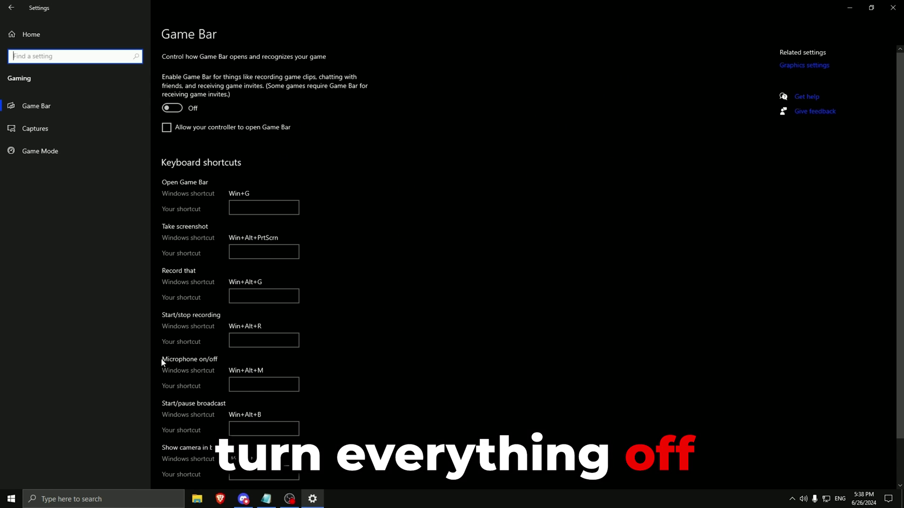
pyautogui.click(90, 132)
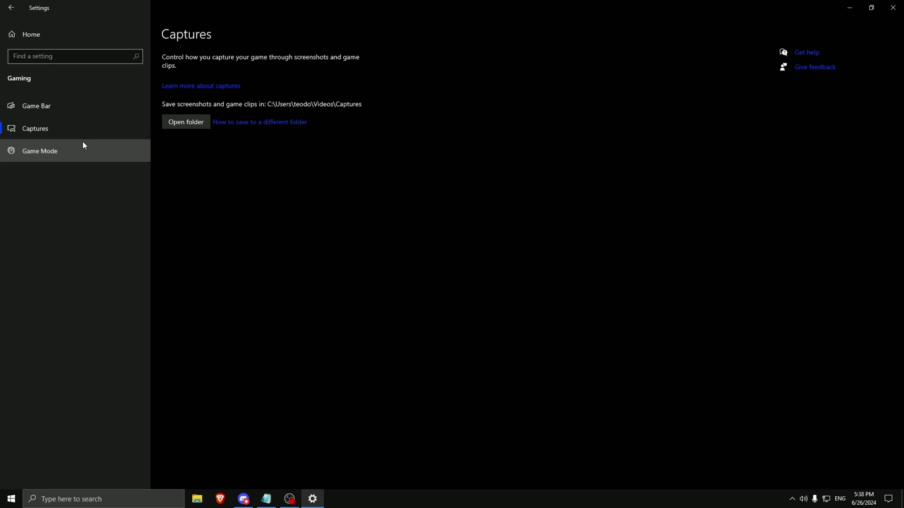
pyautogui.click(83, 146)
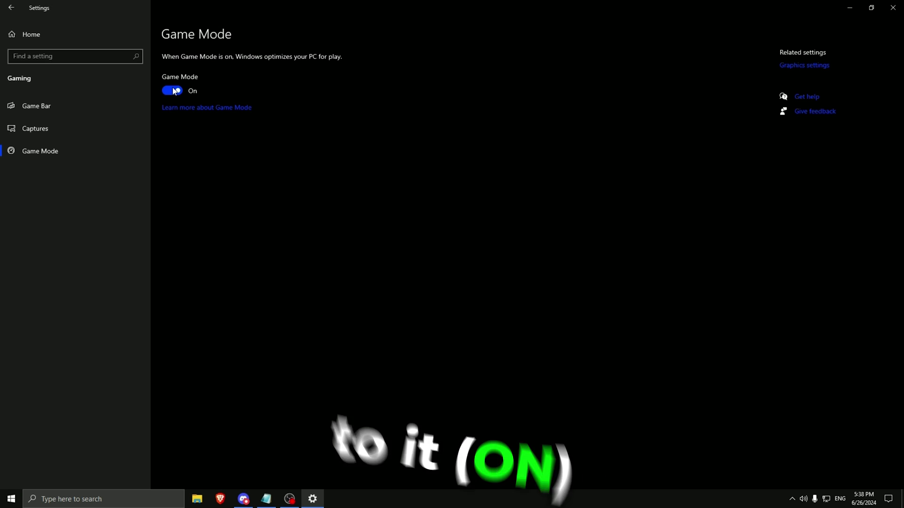
# In Graphics settings, browse the BlueStacks folder to HD-Agent, then cancel the file picker
pyautogui.click(814, 67)
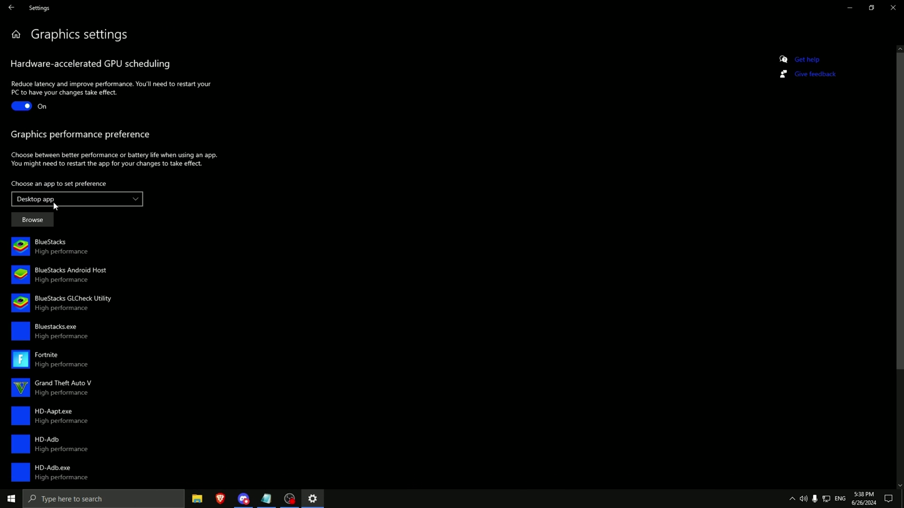
pyautogui.click(37, 221)
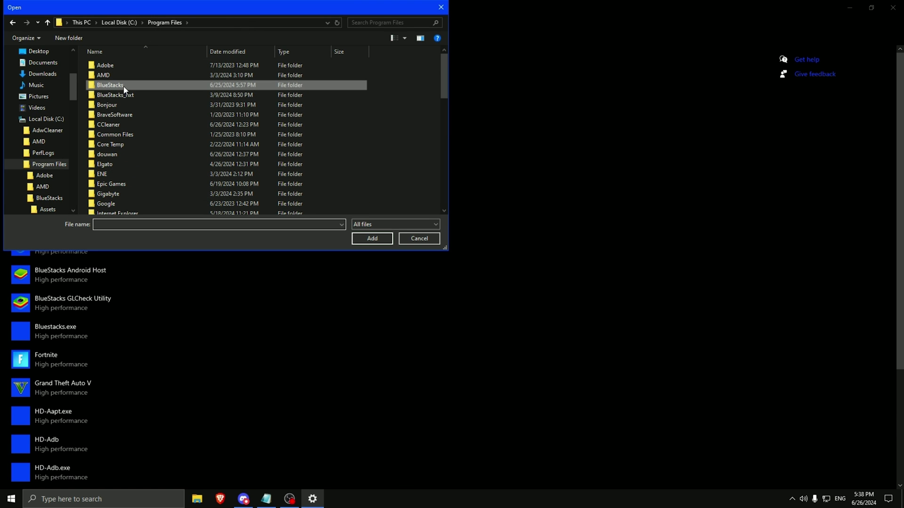
pyautogui.doubleClick(125, 86)
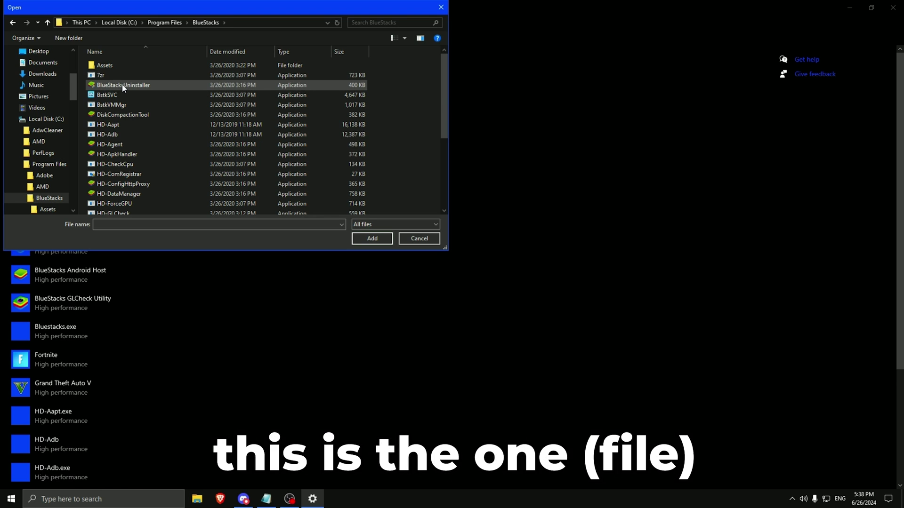
pyautogui.click(118, 147)
pyautogui.scroll(-2, 176, 161)
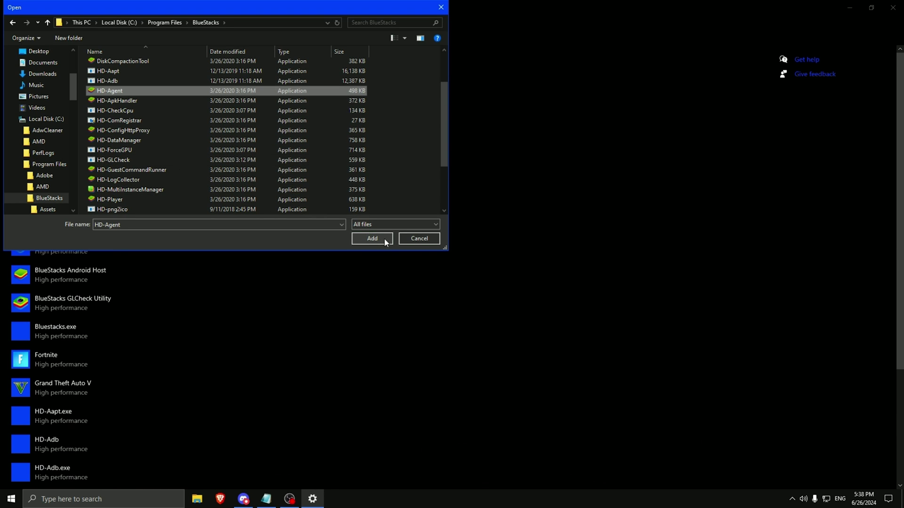
pyautogui.click(419, 239)
# Expand the Bluestacks.exe entry and open its graphics preference options
pyautogui.click(92, 251)
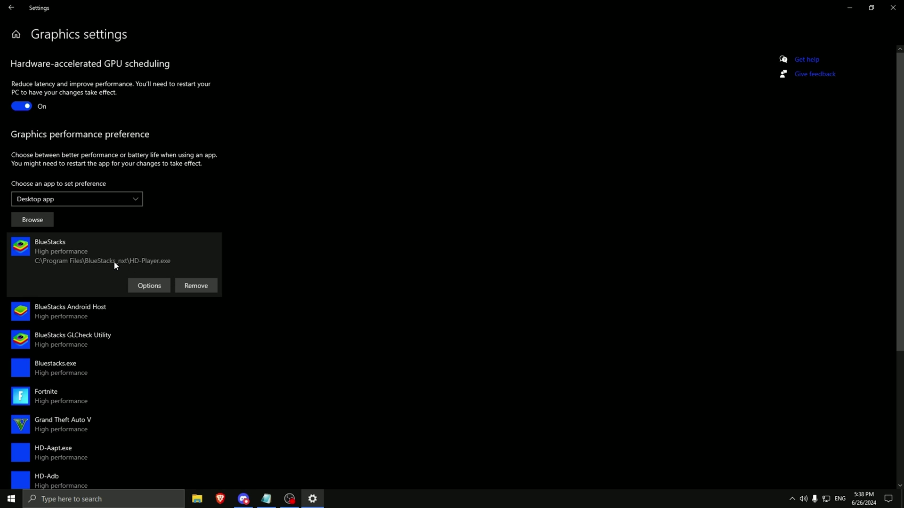
pyautogui.scroll(-2, 62, 308)
pyautogui.click(61, 306)
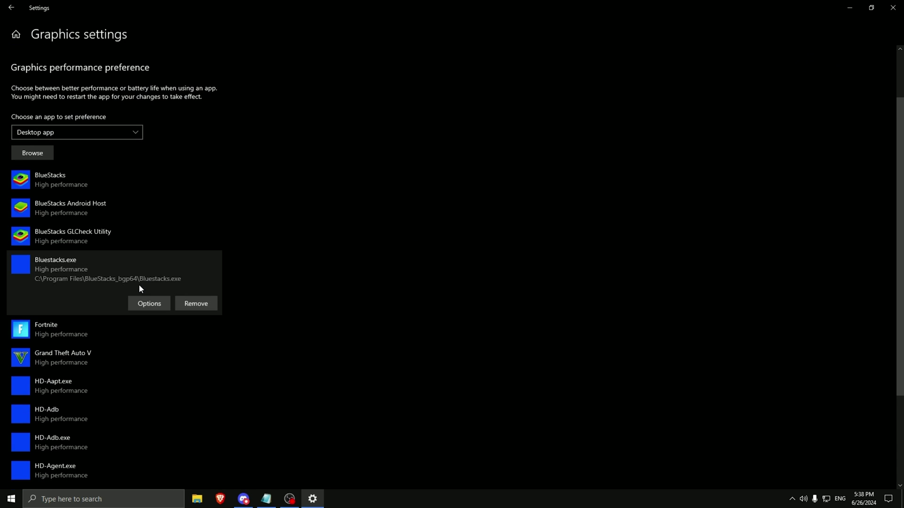
pyautogui.click(146, 303)
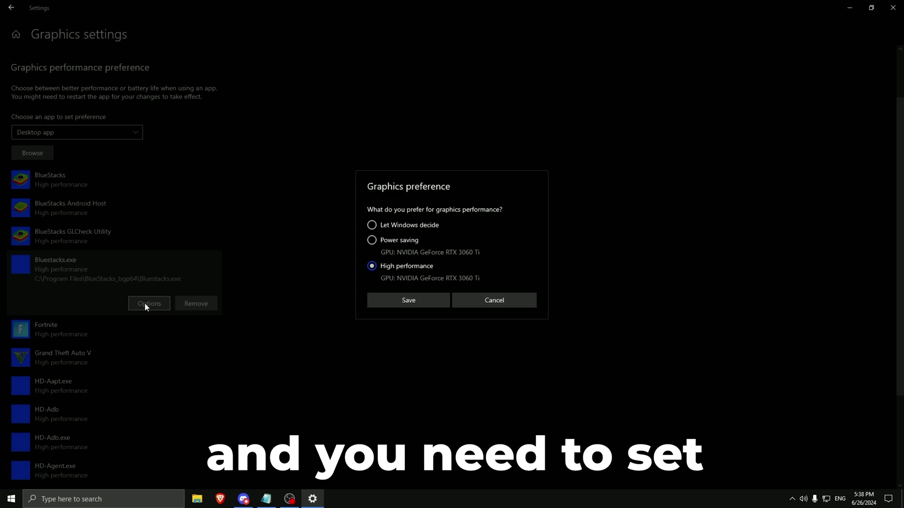
# Save High performance for Bluestacks.exe and go back to the Settings home
pyautogui.click(406, 302)
pyautogui.click(2, 7)
pyautogui.click(3, 7)
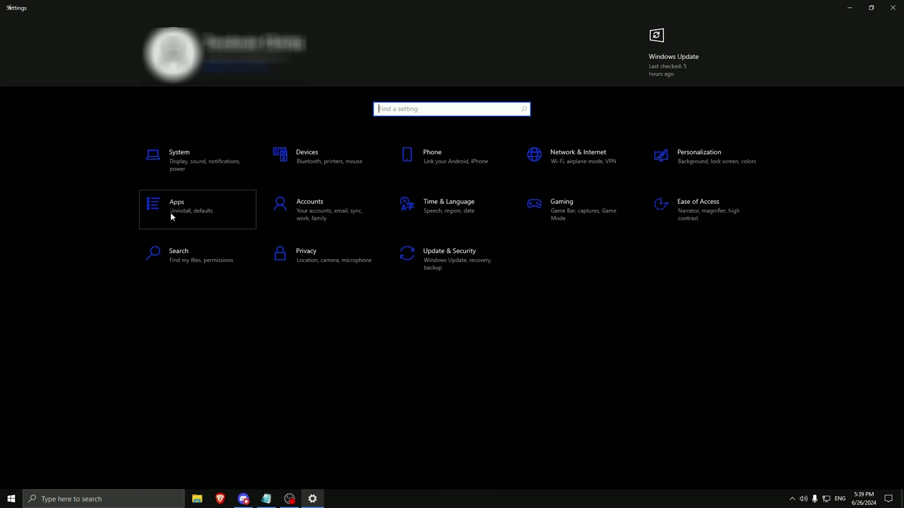
# Open Apps & features and scroll through the installed apps list
pyautogui.click(170, 212)
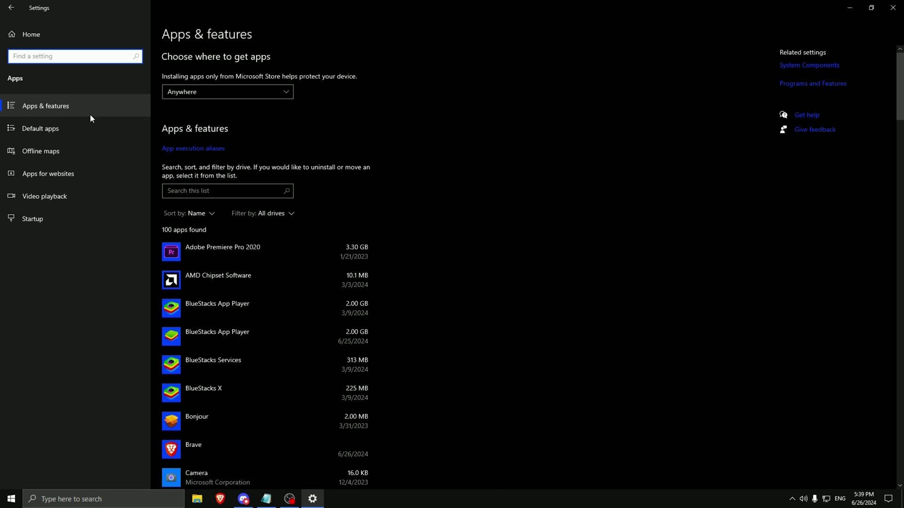
pyautogui.scroll(-3, 325, 289)
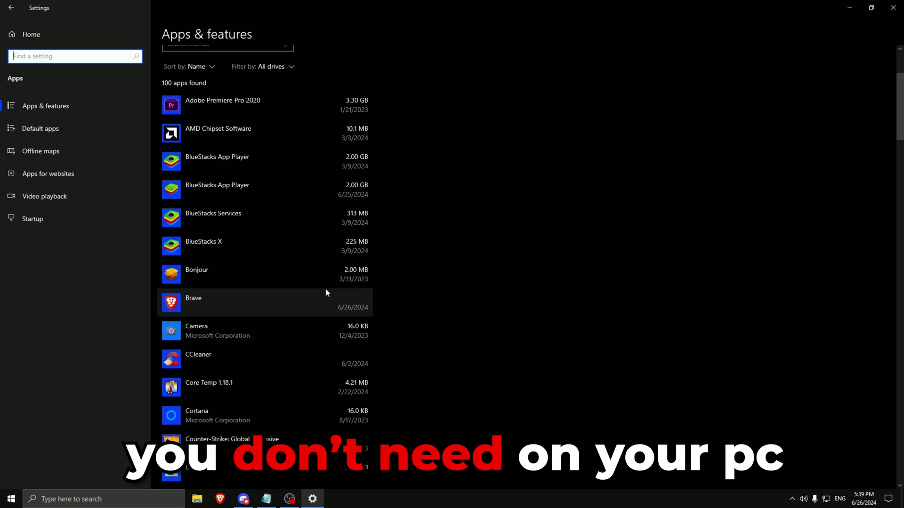
pyautogui.scroll(-3, 313, 287)
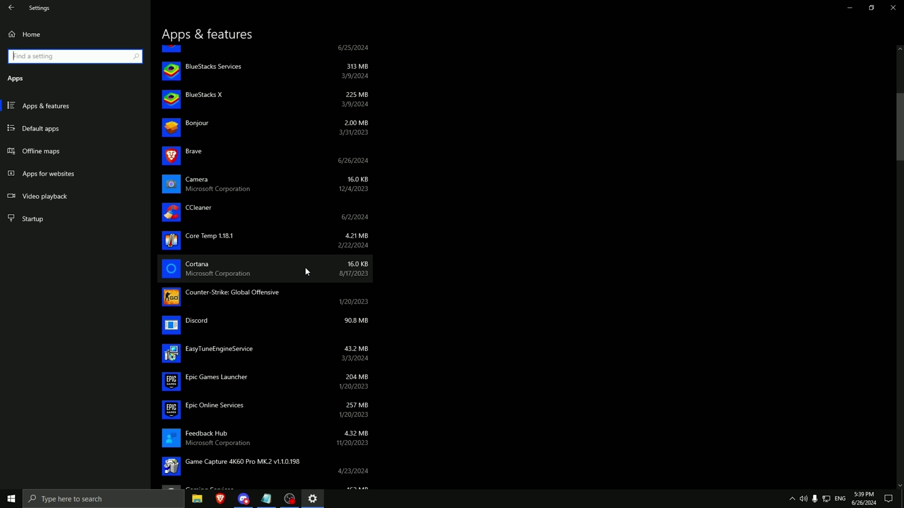
# Scroll through the Startup apps list, then return to the Settings home
pyautogui.click(79, 218)
pyautogui.scroll(-2, 316, 270)
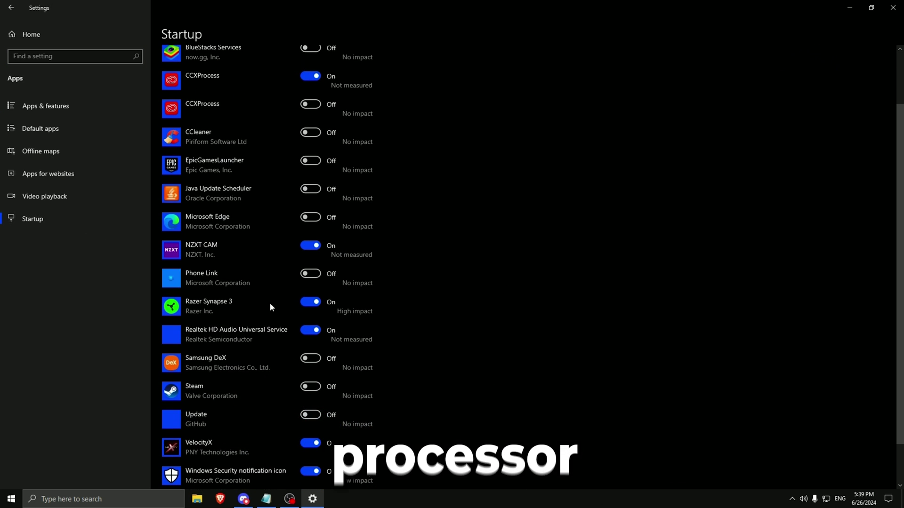
pyautogui.scroll(-1, 199, 281)
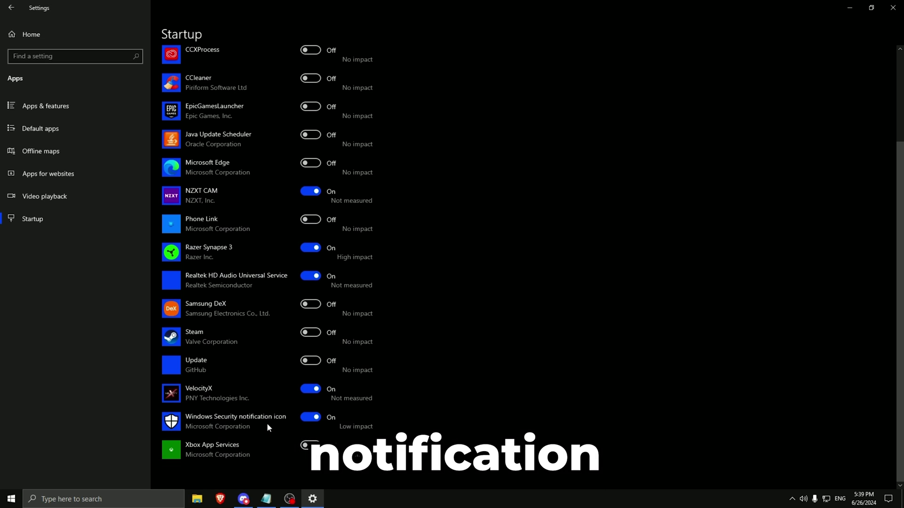
pyautogui.click(4, 6)
# View the Privacy General options, then close Settings
pyautogui.click(320, 254)
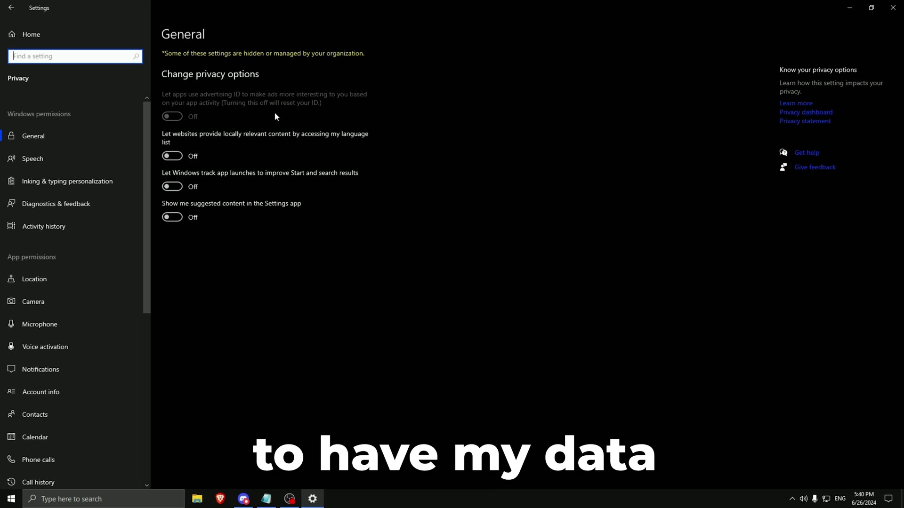
pyautogui.click(11, 8)
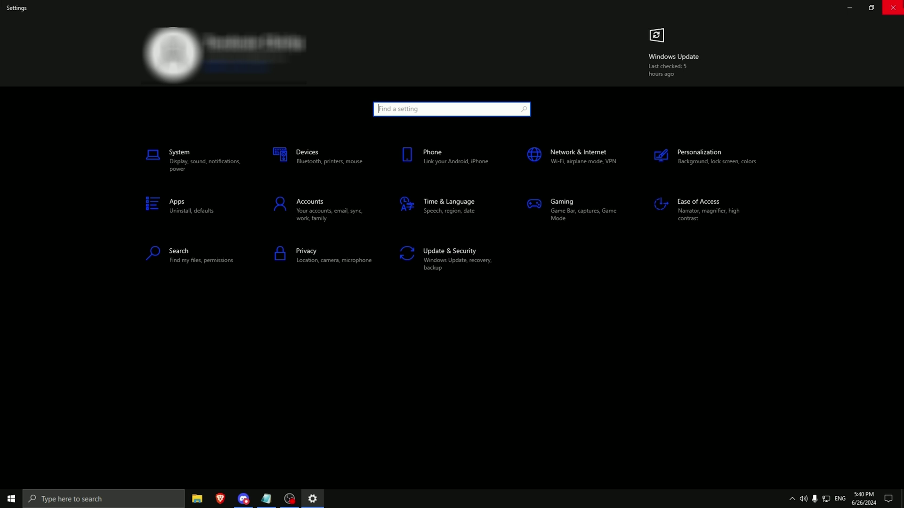
pyautogui.click(893, 7)
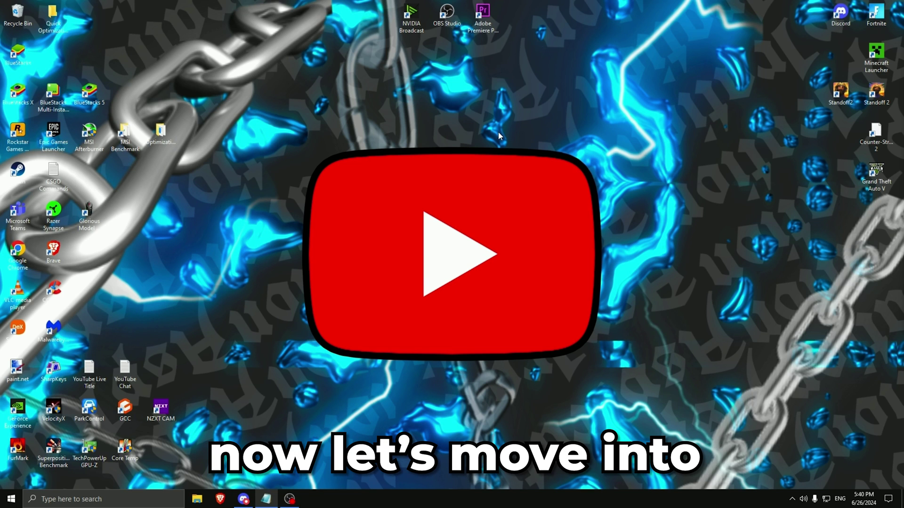
# Search msconfig and open System Configuration's Boot advanced options
pyautogui.click(104, 504)
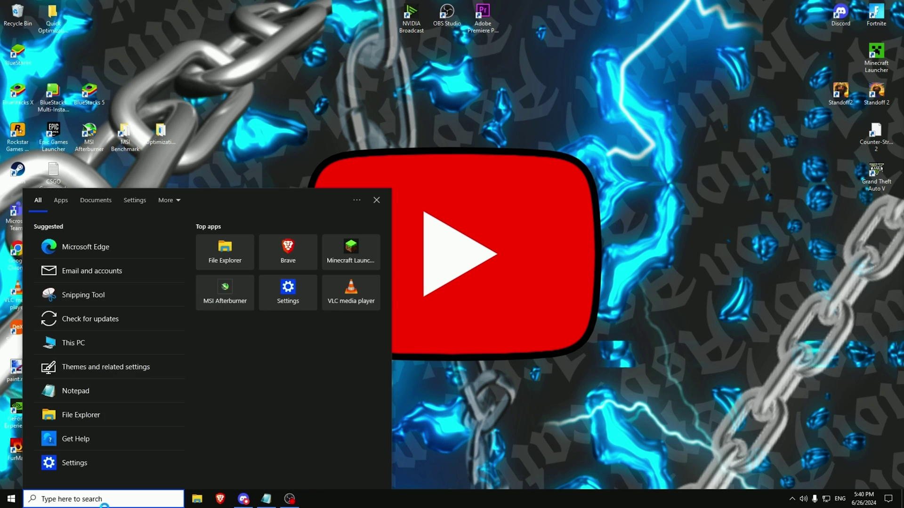
pyautogui.write('msconfig')
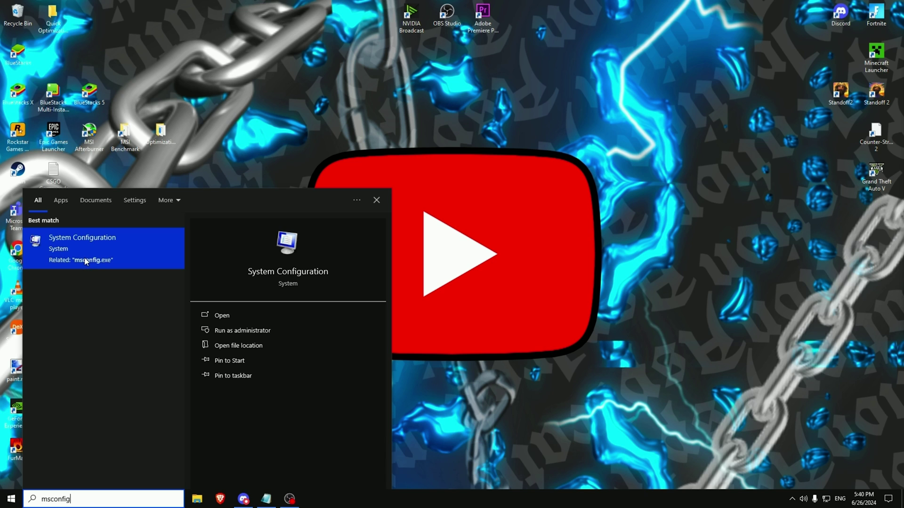
pyautogui.click(87, 258)
pyautogui.click(352, 175)
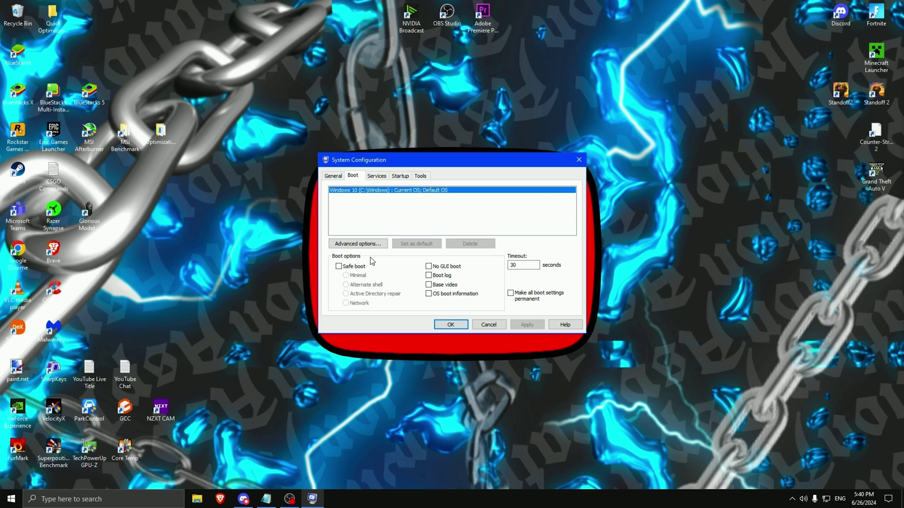
pyautogui.click(346, 244)
# Set Number of processors to 16 and confirm both dialogs
pyautogui.click(372, 177)
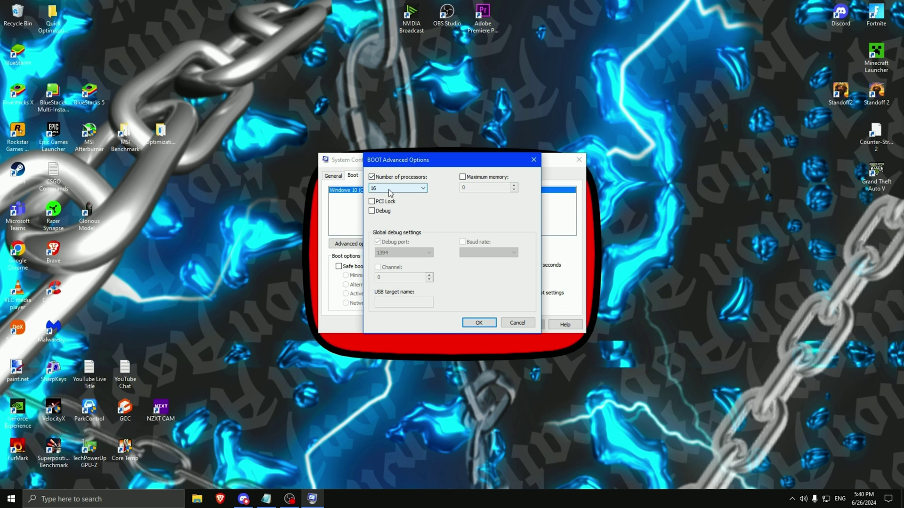
pyautogui.click(393, 189)
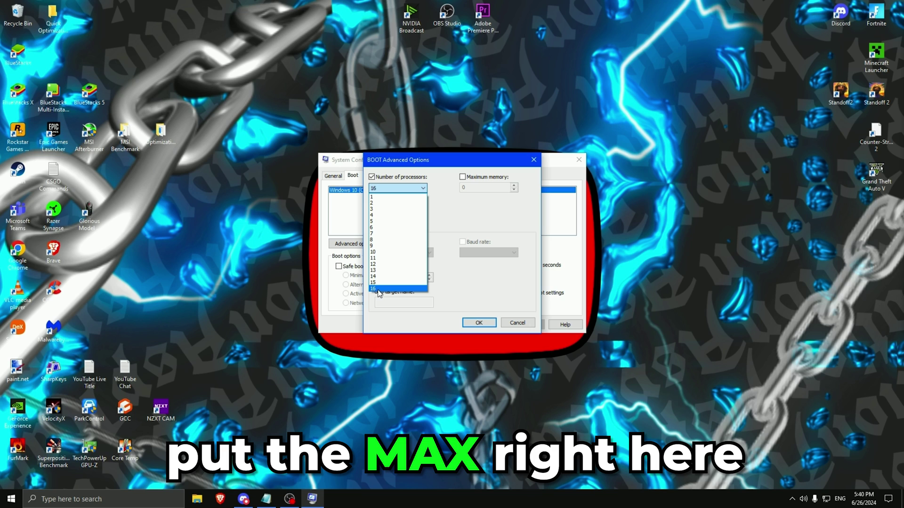
pyautogui.click(379, 289)
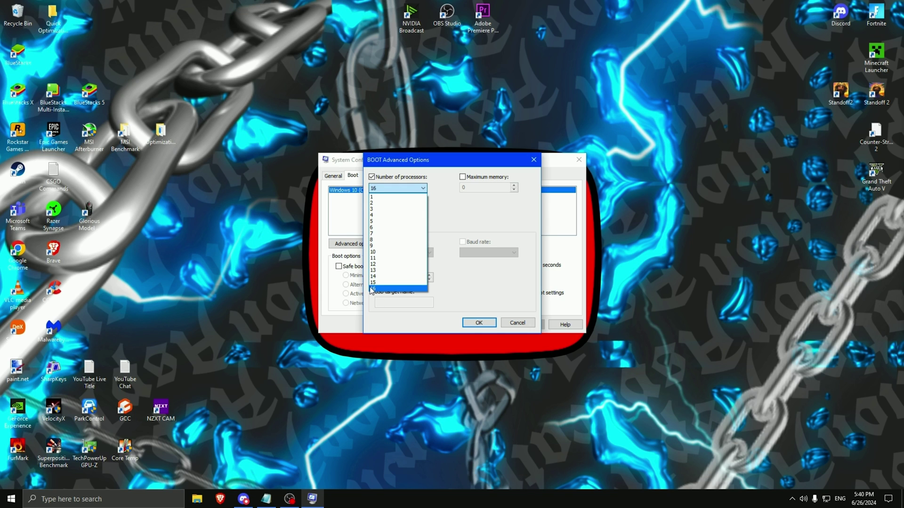
pyautogui.click(373, 288)
pyautogui.click(479, 323)
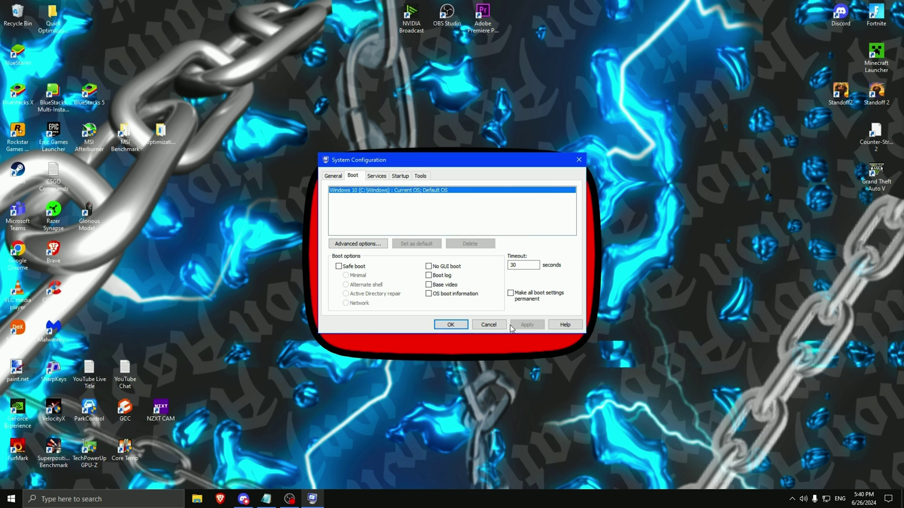
pyautogui.click(452, 326)
# Search 'adjus' to open Performance Options, choose Adjust for best performance, then Cancel
pyautogui.press('super')
pyautogui.write('adjus')
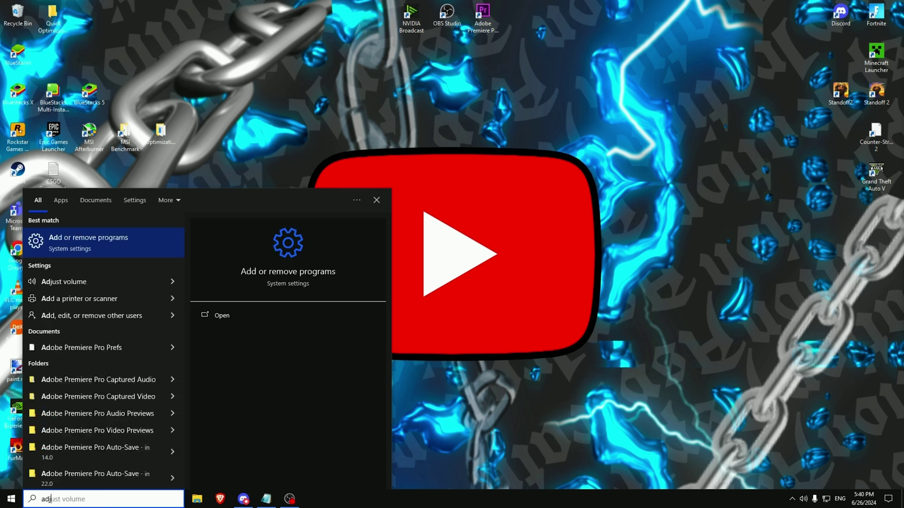
pyautogui.click(83, 320)
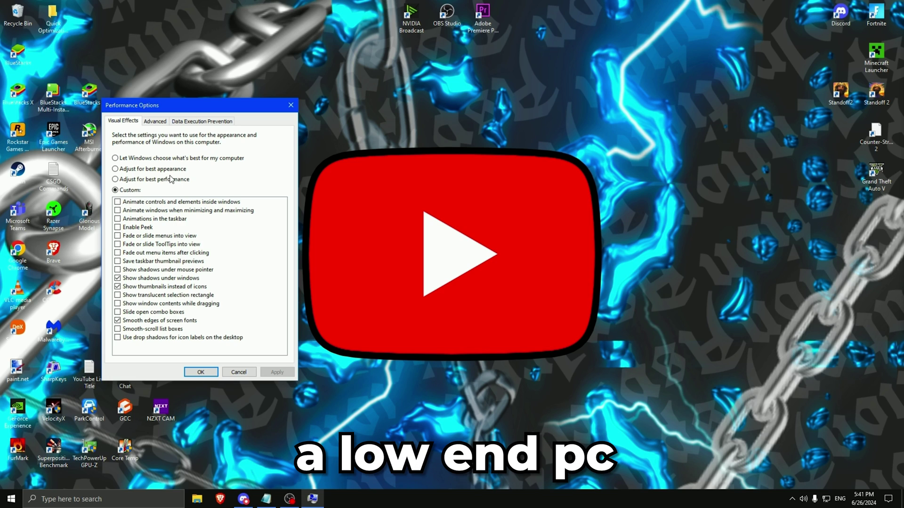
pyautogui.click(142, 179)
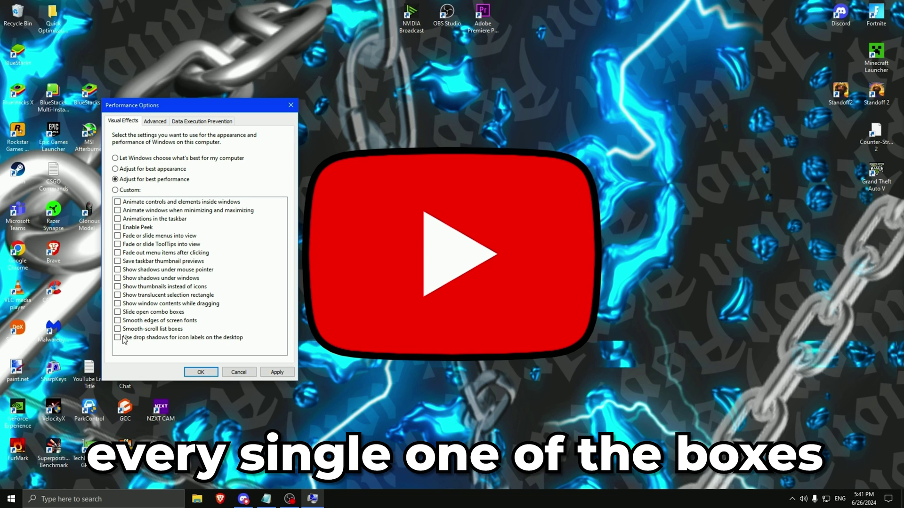
pyautogui.click(237, 373)
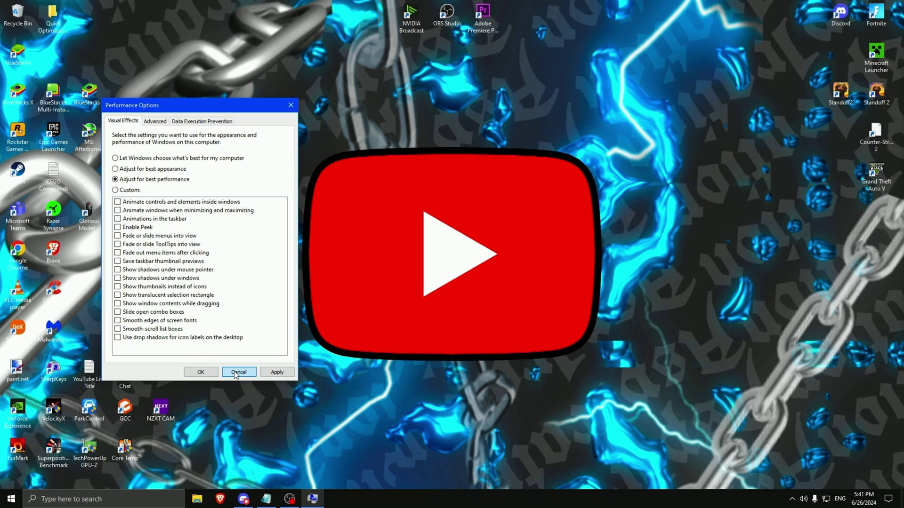
pyautogui.rightClick(486, 499)
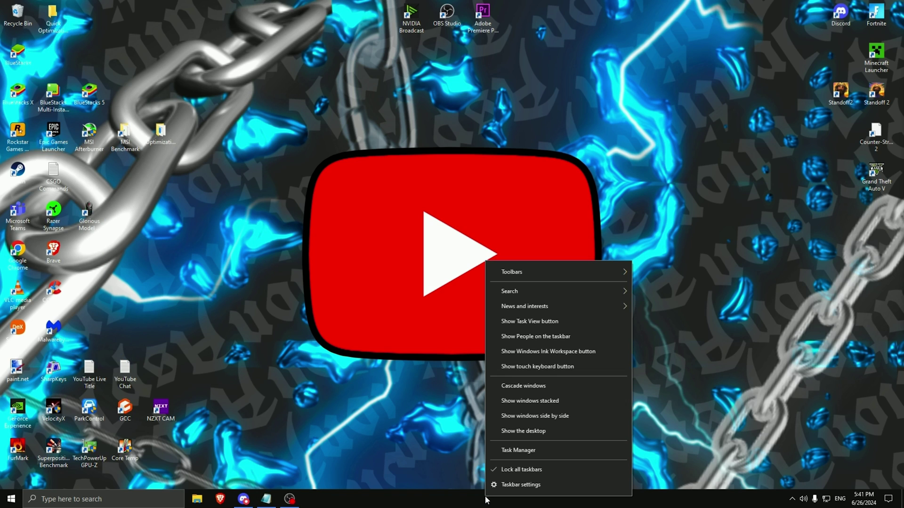
pyautogui.click(506, 448)
pyautogui.click(405, 140)
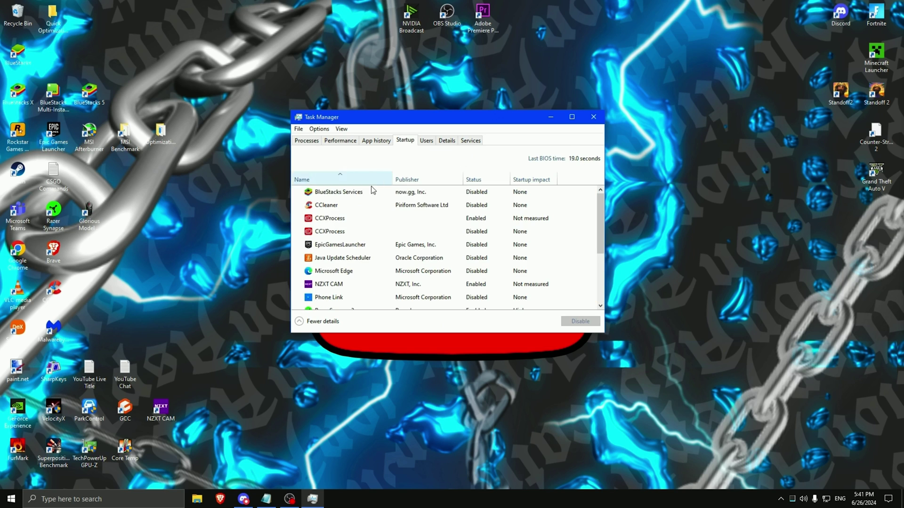
pyautogui.scroll(-4, 354, 230)
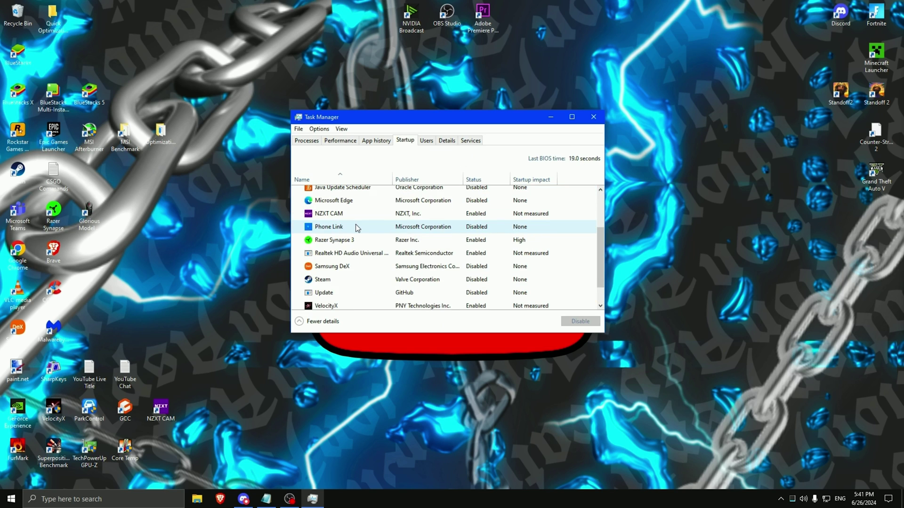
pyautogui.click(11, 499)
pyautogui.click(1, 453)
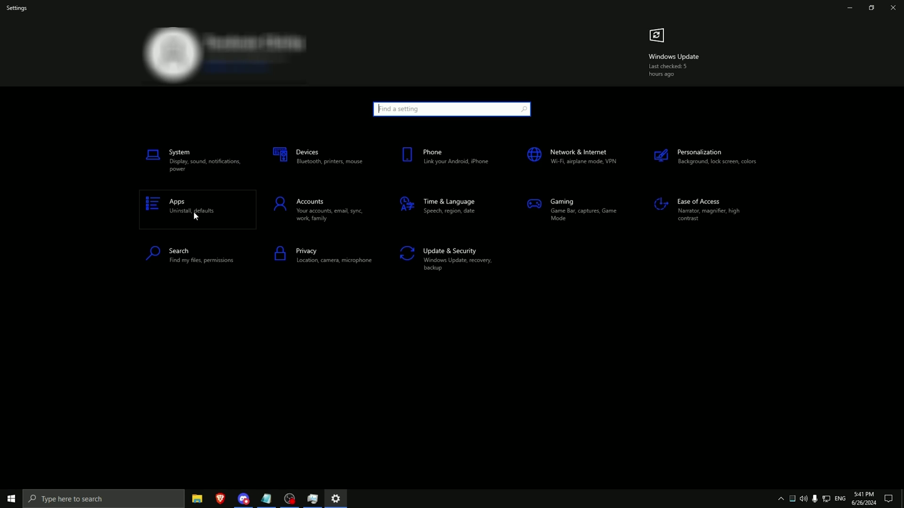
pyautogui.click(195, 209)
pyautogui.click(55, 217)
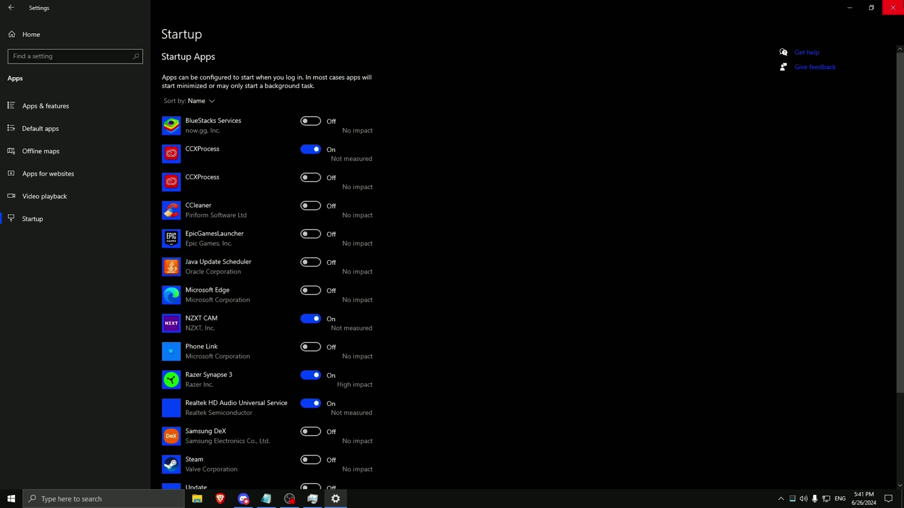
pyautogui.click(892, 7)
pyautogui.hotkey('alt', 'F4')
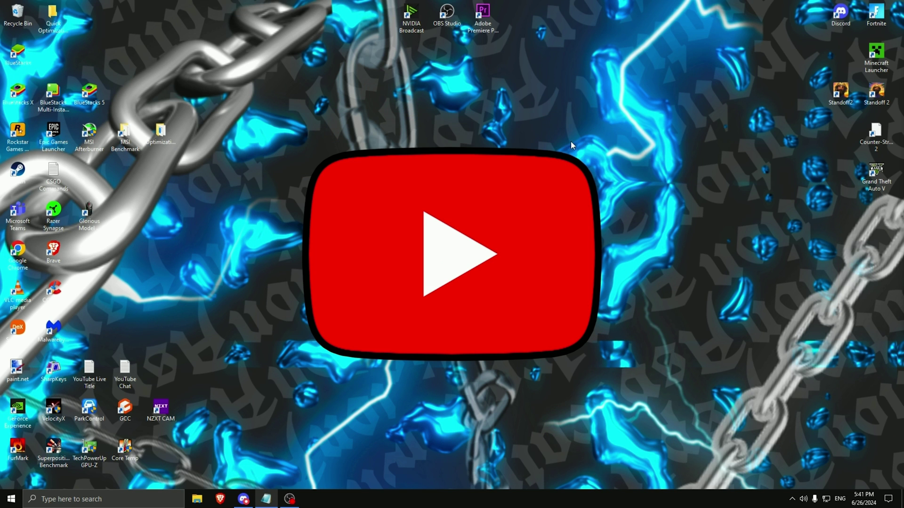
# Open the Prefetch folder through Run and close it, since it is empty
pyautogui.click(124, 503)
pyautogui.write('run')
pyautogui.press('Return')
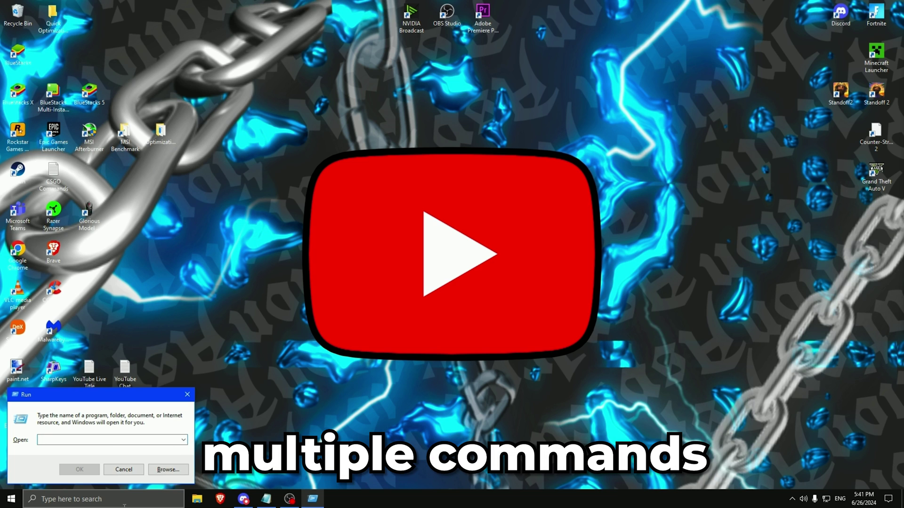
pyautogui.write('prefetch')
pyautogui.press('Return')
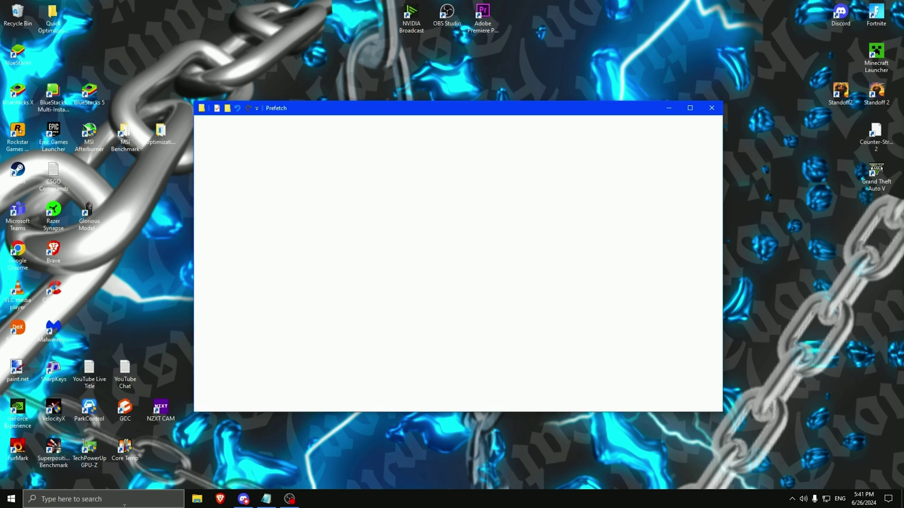
pyautogui.click(711, 107)
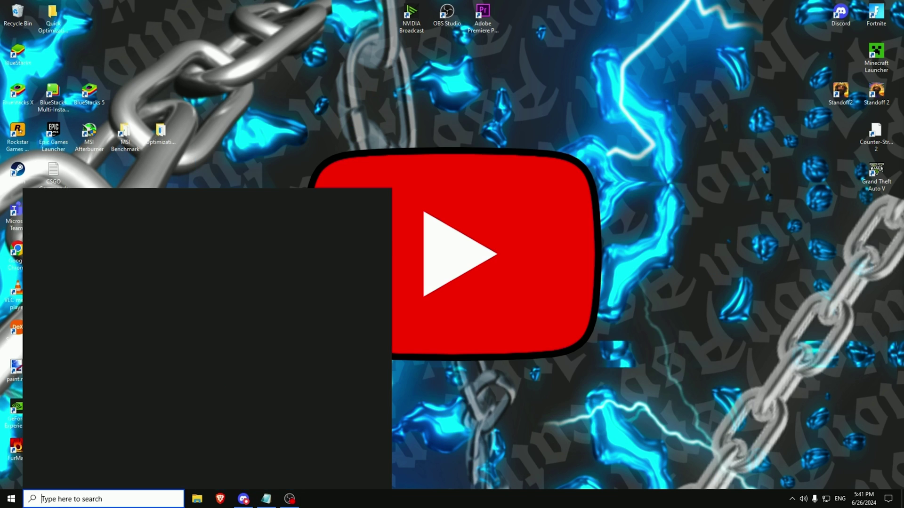
# Delete everything in the Windows Temp folder, skipping the file and folder still in use
pyautogui.press('super+r')
pyautogui.write('temp')
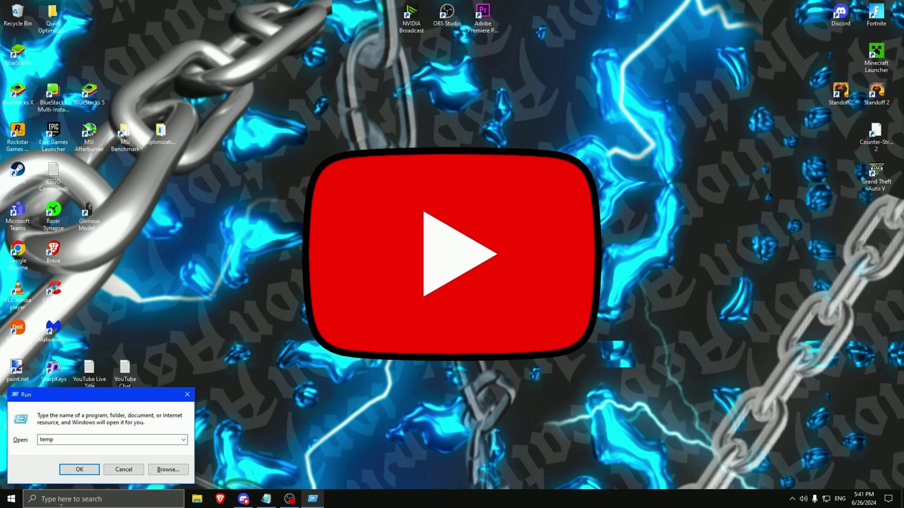
pyautogui.press('Return')
pyautogui.hotkey('ctrl', 'a')
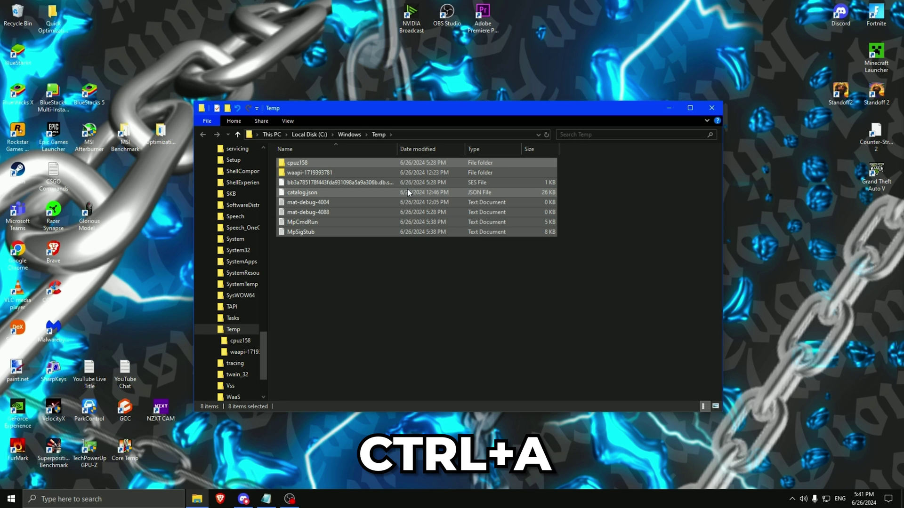
pyautogui.rightClick(408, 188)
pyautogui.click(447, 321)
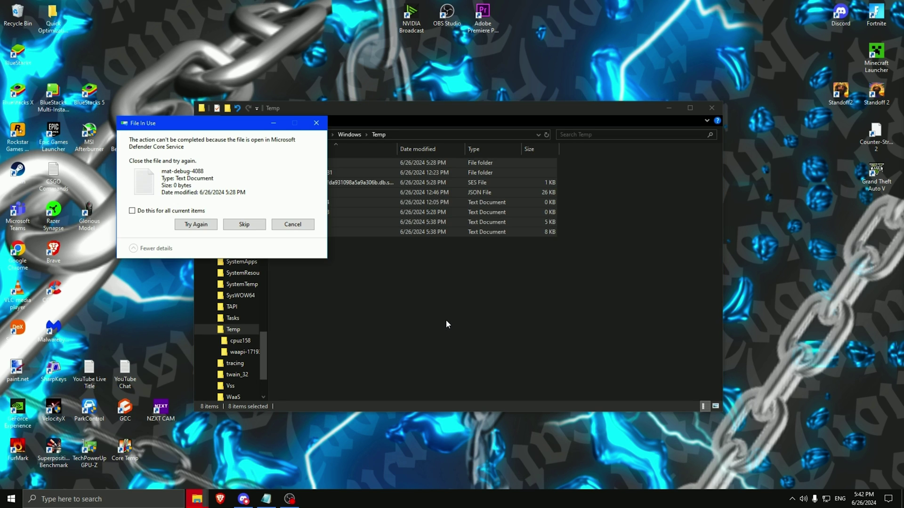
pyautogui.click(244, 224)
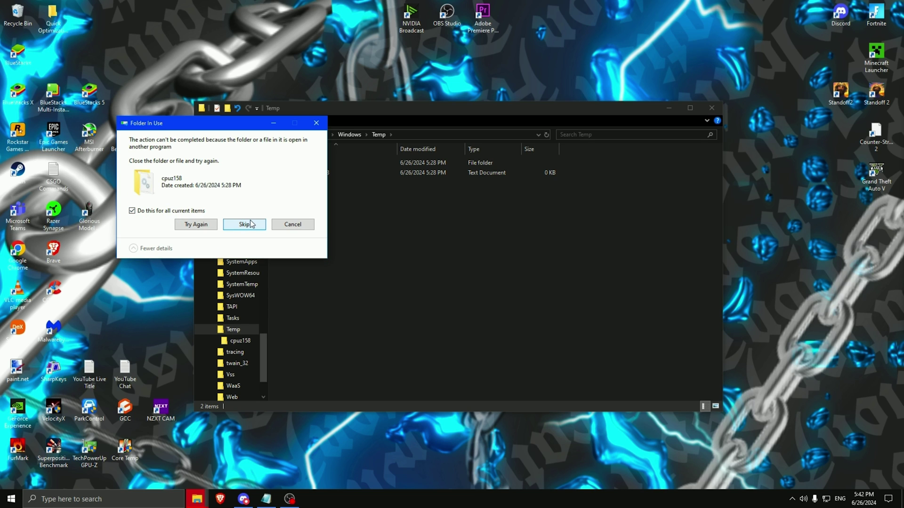
pyautogui.click(244, 224)
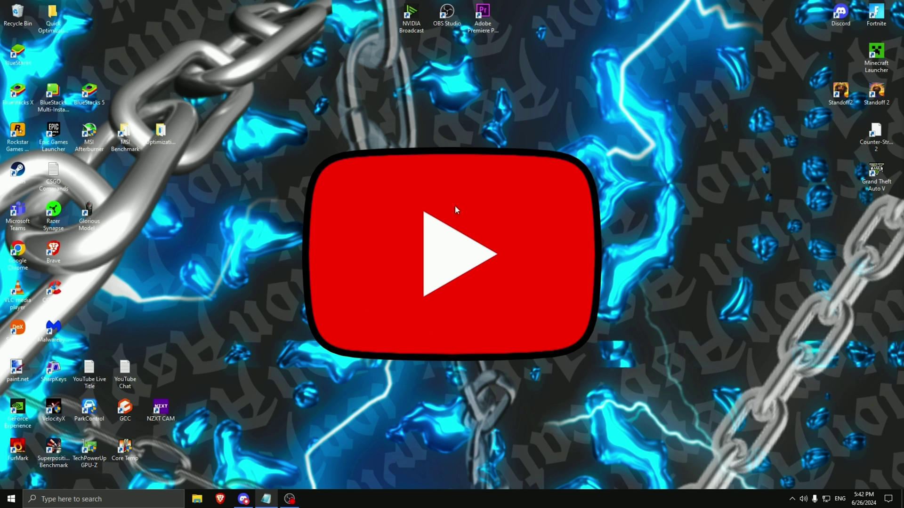
# Delete everything in the user's %temp% folder, skipping all items still in use
pyautogui.click(123, 499)
pyautogui.write('run')
pyautogui.press('Return')
pyautogui.write('%temp%')
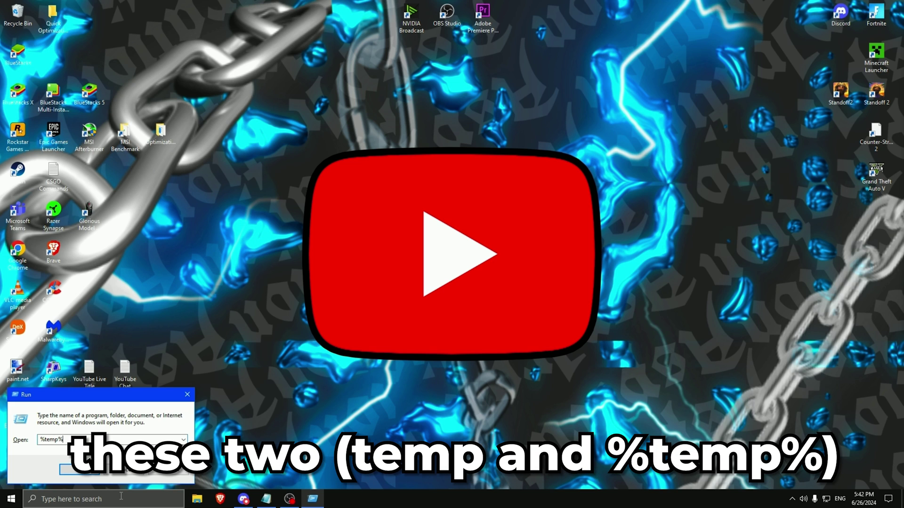
pyautogui.press('Return')
pyautogui.hotkey('ctrl', 'a')
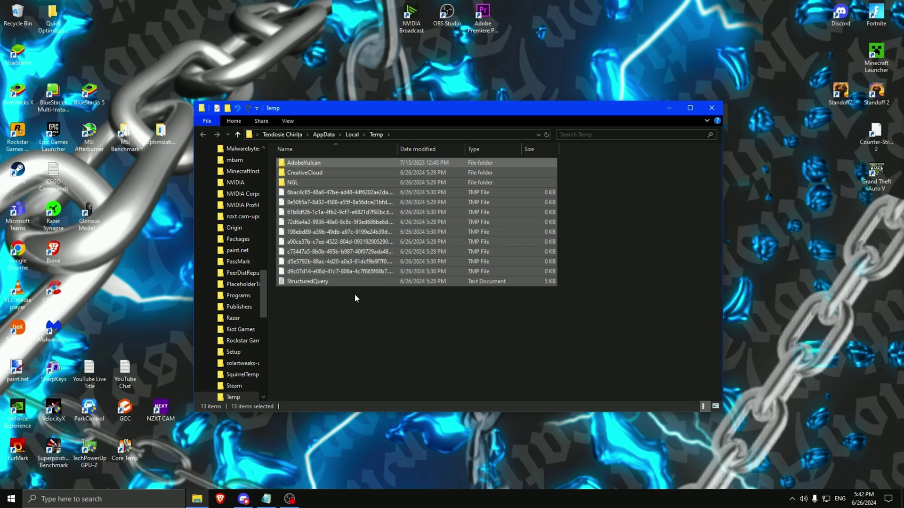
pyautogui.rightClick(356, 233)
pyautogui.click(398, 381)
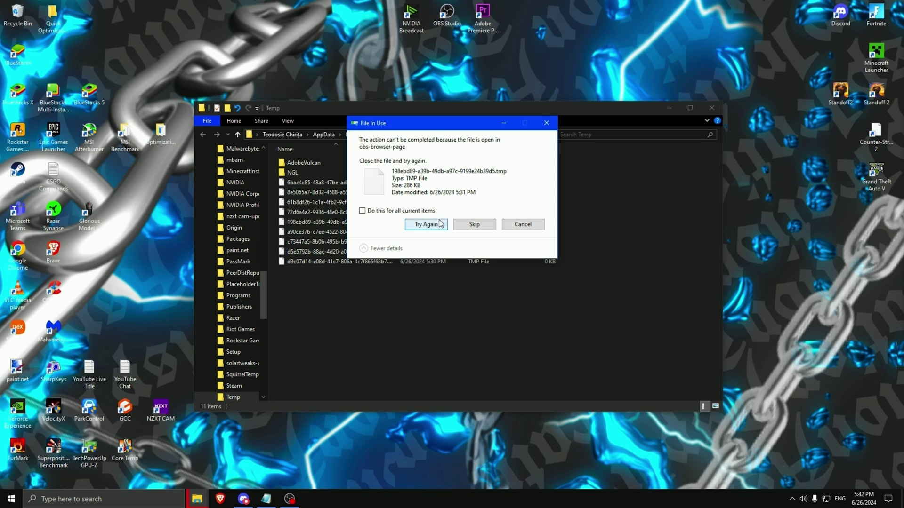
pyautogui.click(468, 226)
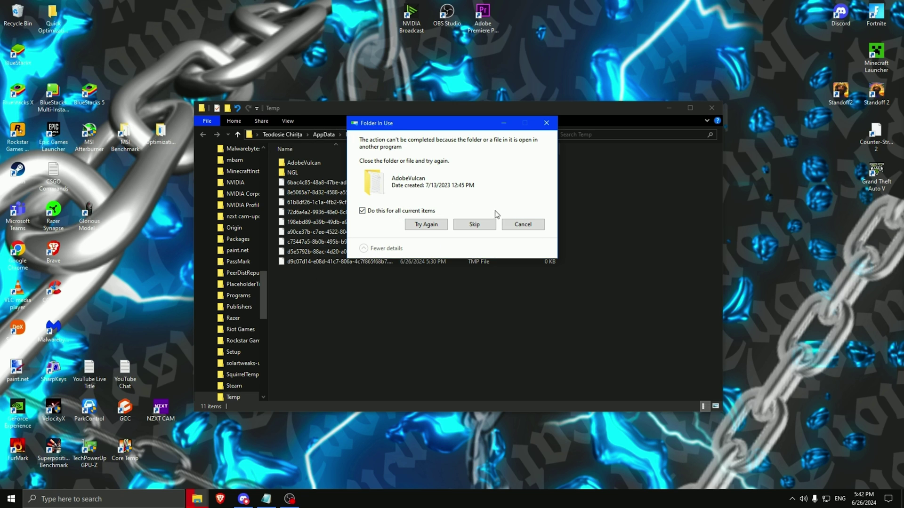
pyautogui.click(468, 226)
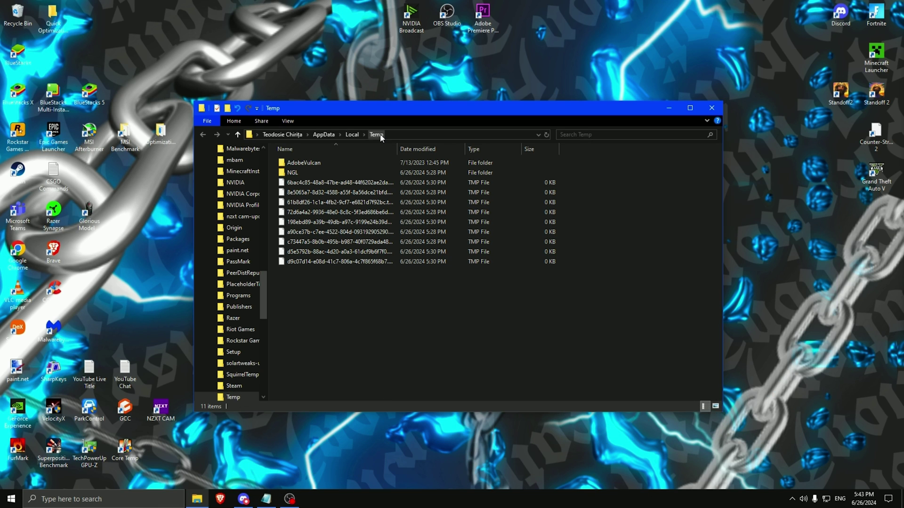
# Close the Quick Optimizations window and the Temp folder window
pyautogui.moveTo(380, 134); pyautogui.dragTo(333, 70)
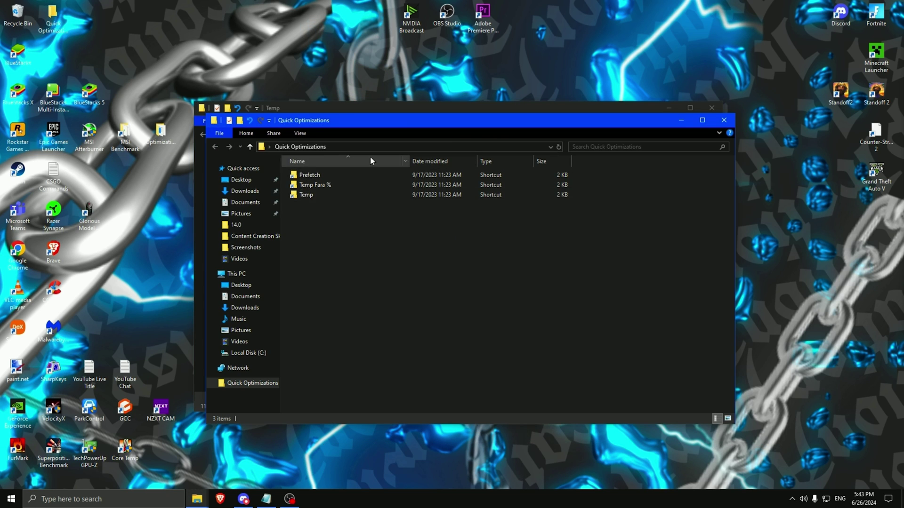
pyautogui.click(724, 120)
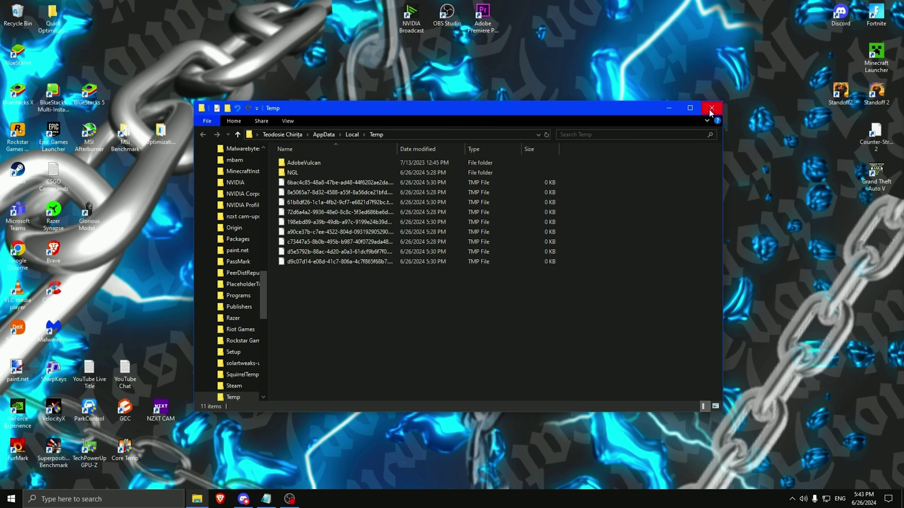
pyautogui.click(712, 108)
# Empty the Recycle Bin, confirming permanent deletion of the 9 items
pyautogui.rightClick(12, 7)
pyautogui.click(47, 23)
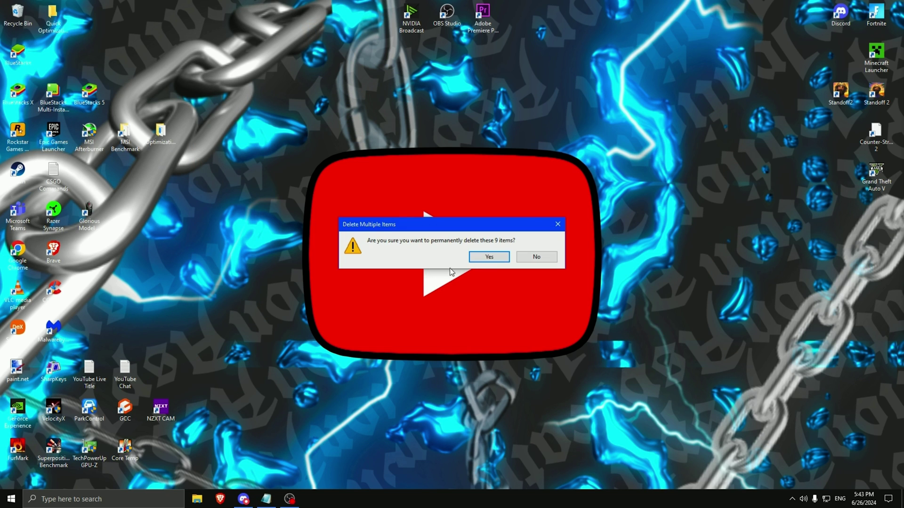
pyautogui.click(488, 258)
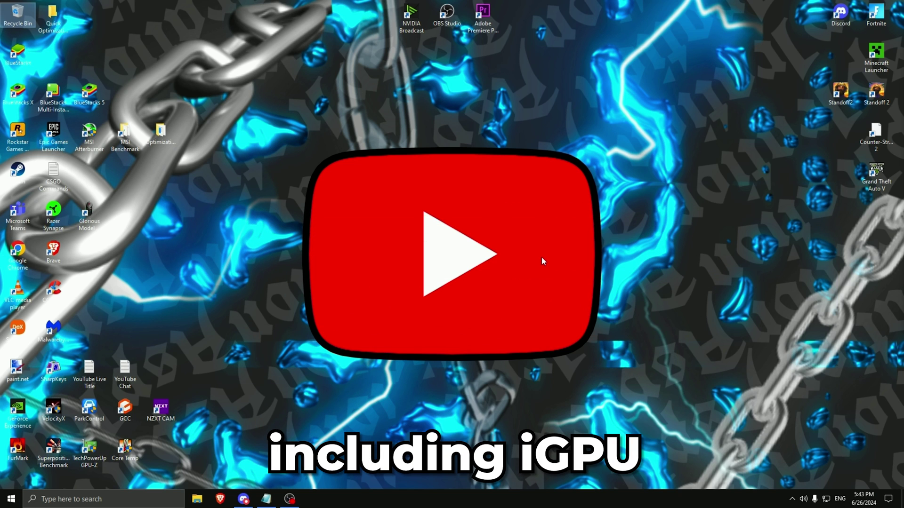
pyautogui.moveTo(168, 133)
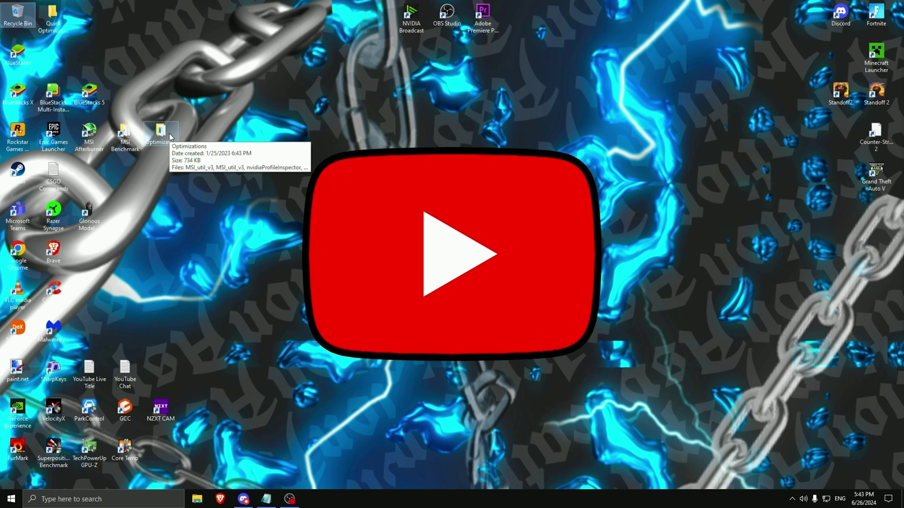
# Run MSI_util_v3 as administrator, check that the RTX 3060 Ti has MSI mode at High priority, then close it
pyautogui.doubleClick(174, 137)
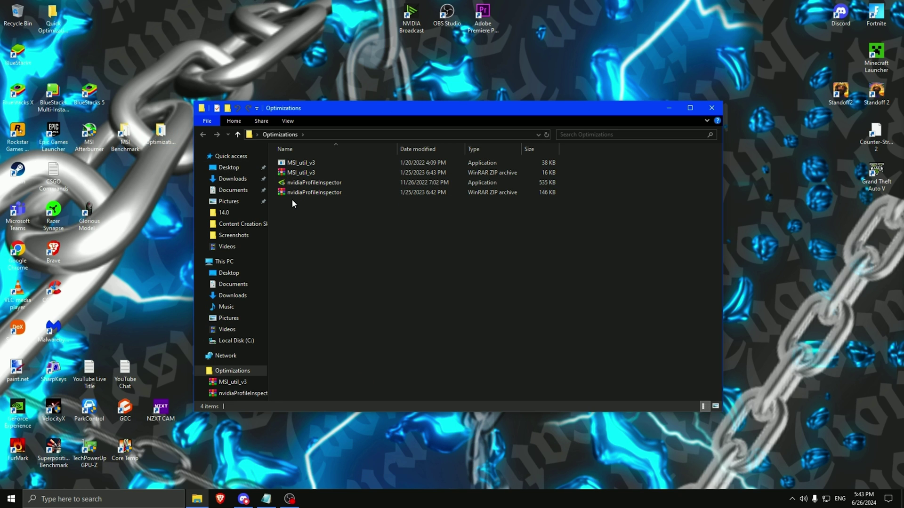
pyautogui.rightClick(290, 163)
pyautogui.click(312, 184)
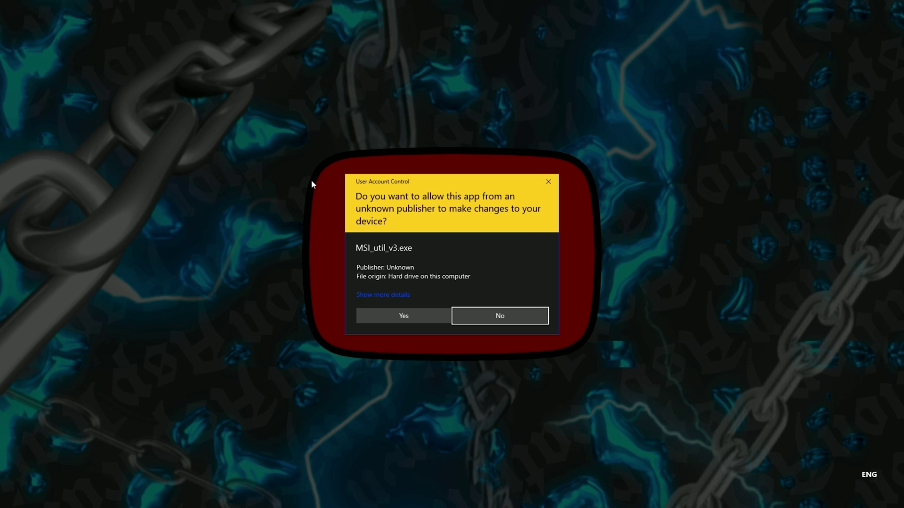
pyautogui.click(426, 313)
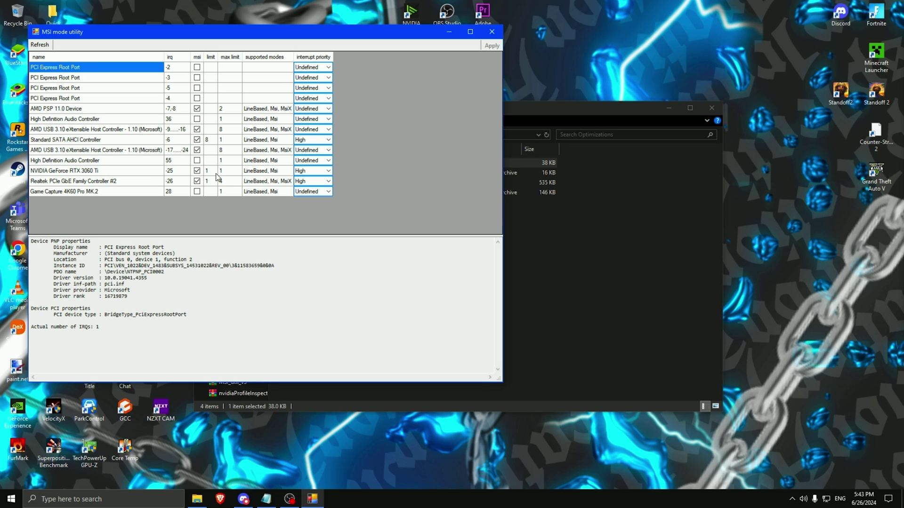
pyautogui.click(311, 174)
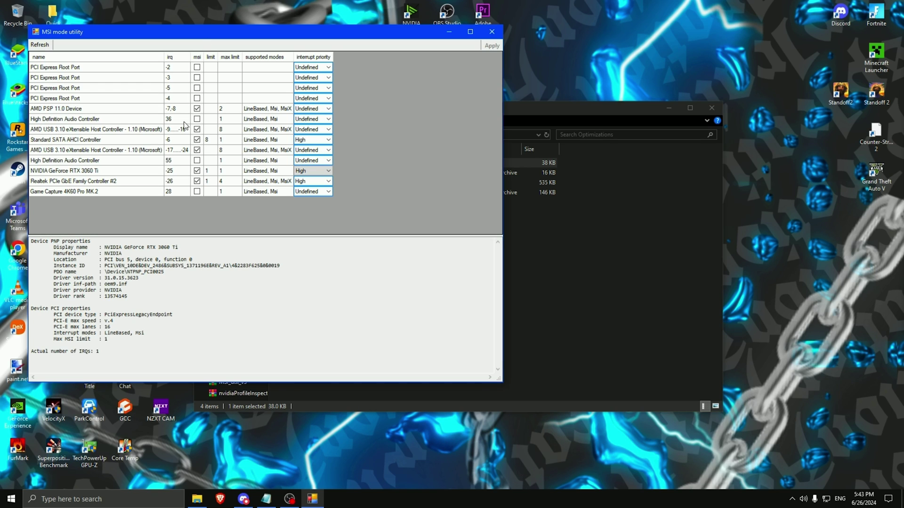
pyautogui.click(492, 31)
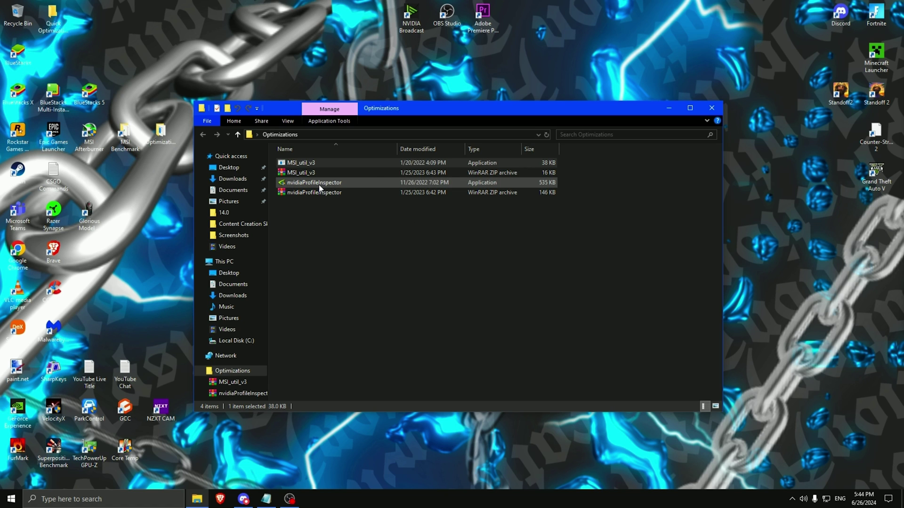
# Review the Manage 3D Settings global list, including Low Latency Mode and power management mode, then close NVIDIA Control Panel
pyautogui.click(668, 108)
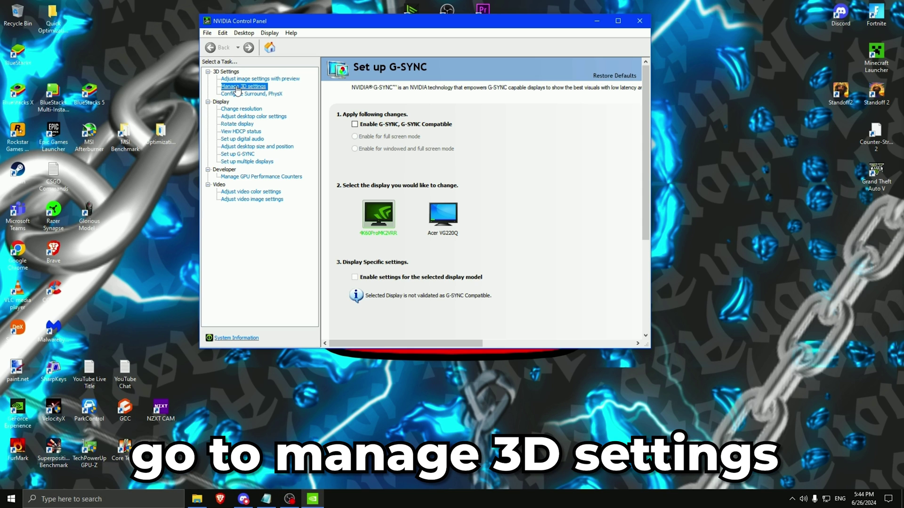
pyautogui.moveTo(569, 181); pyautogui.dragTo(537, 216)
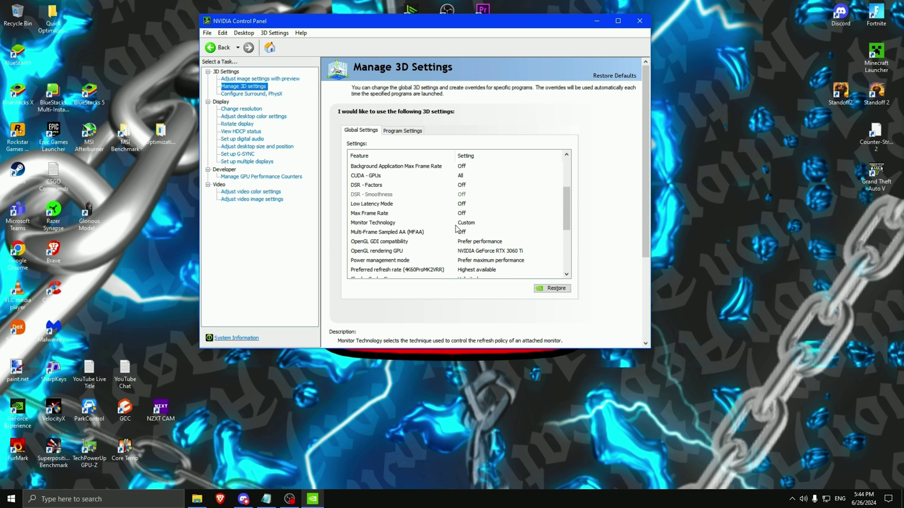
pyautogui.scroll(3, 464, 226)
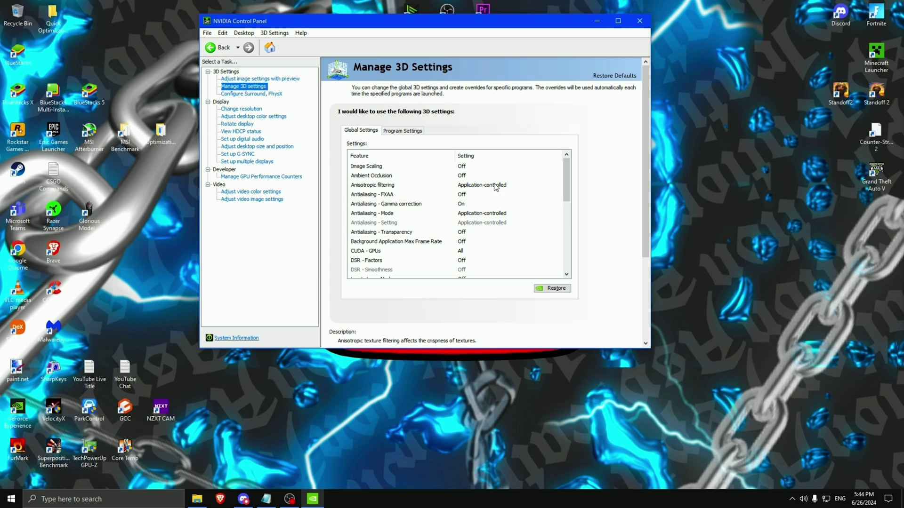
pyautogui.click(644, 20)
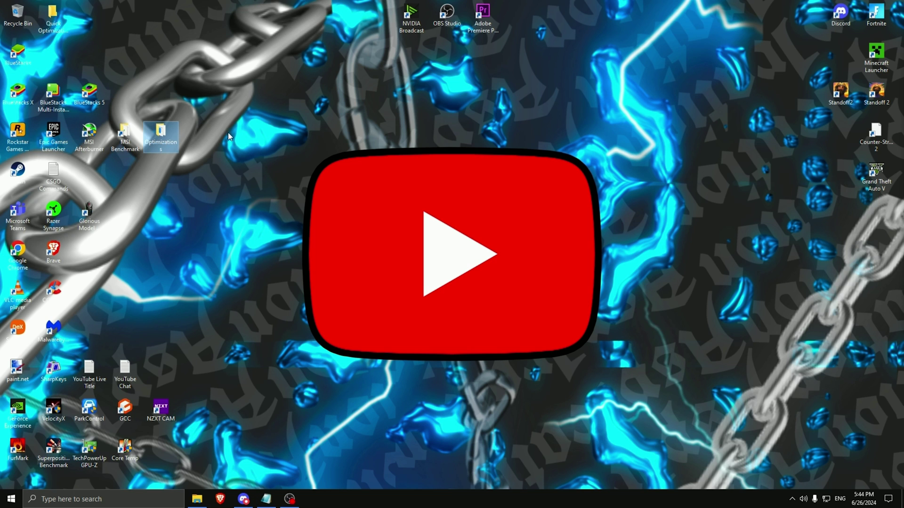
# Launch nvidiaProfileInspector from the Optimizations folder with administrator rights
pyautogui.doubleClick(160, 137)
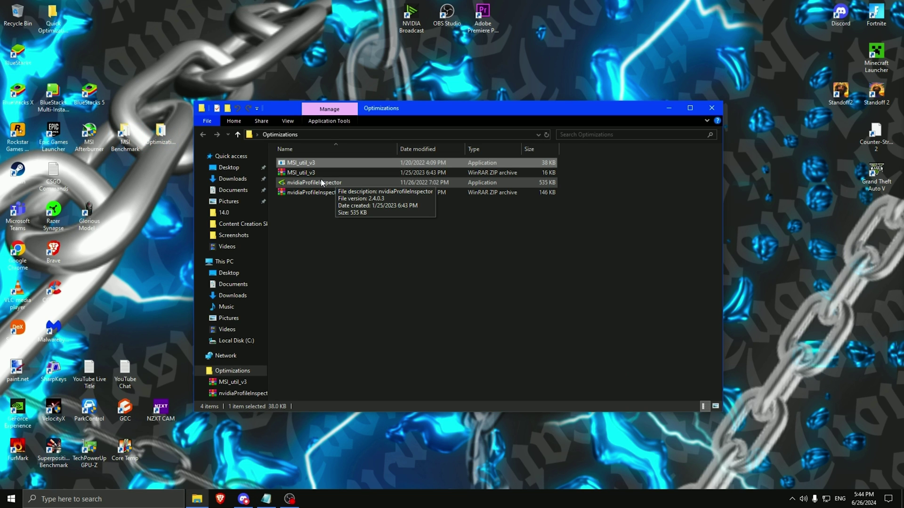
pyautogui.doubleClick(321, 182)
pyautogui.click(404, 315)
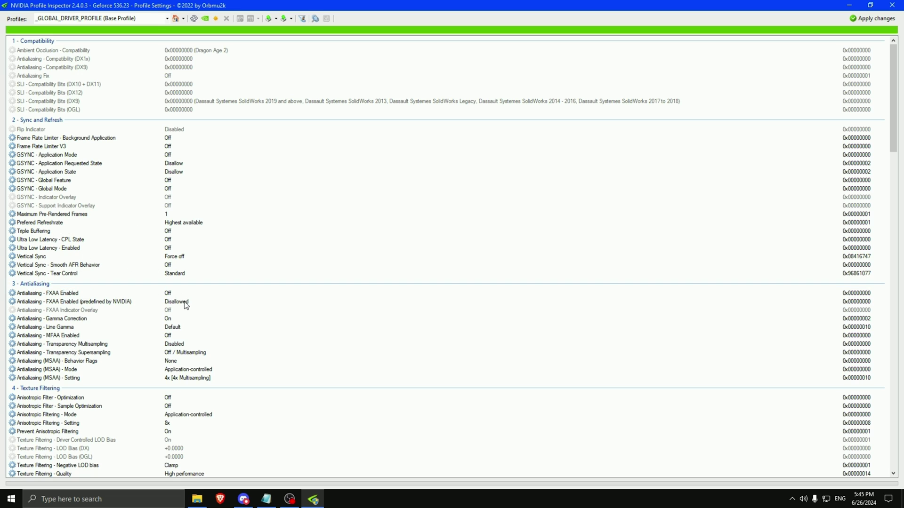
# Scroll through the _GLOBAL_DRIVER_PROFILE settings, with Power Management at Prefer maximum performance, then close it
pyautogui.scroll(-2, 181, 299)
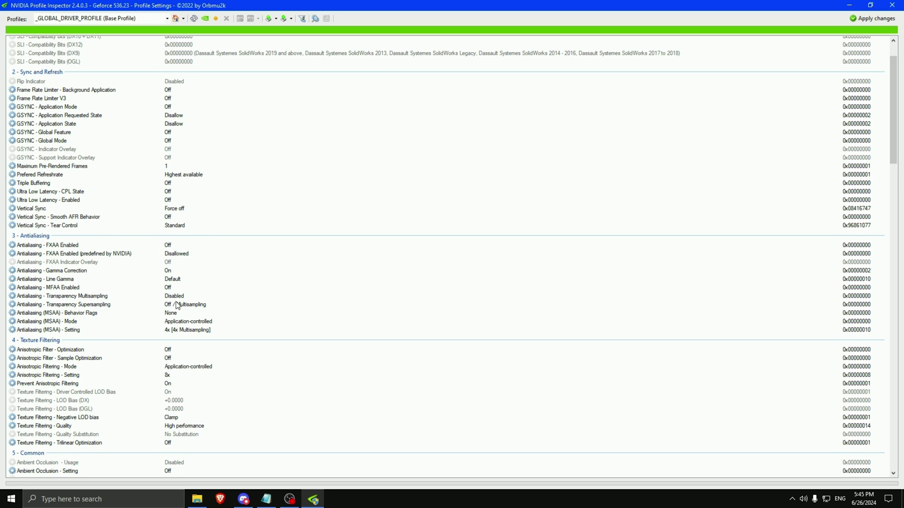
pyautogui.scroll(-4, 177, 305)
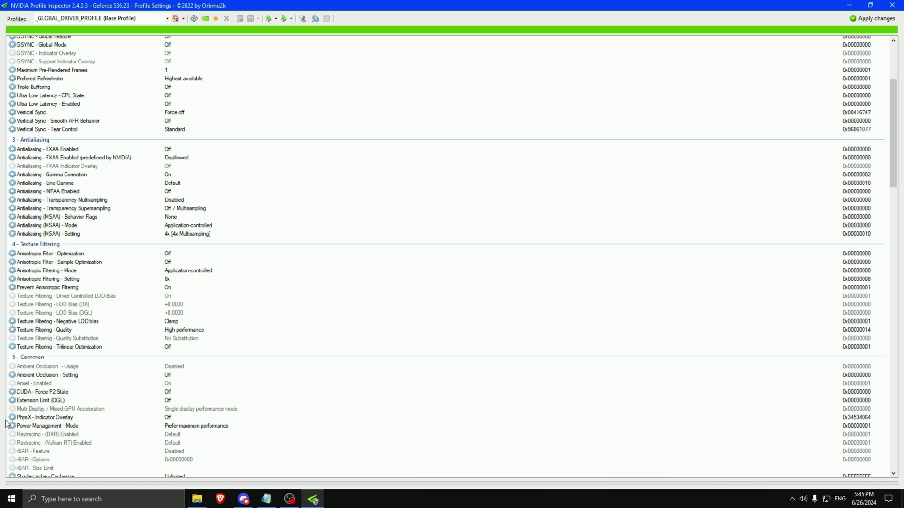
pyautogui.scroll(-1, 190, 431)
pyautogui.scroll(-3, 190, 431)
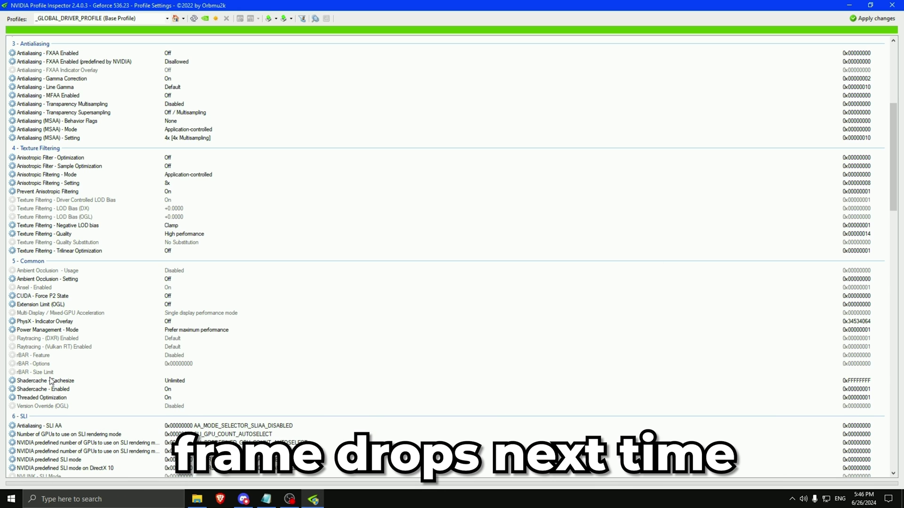
pyautogui.scroll(-6, 177, 407)
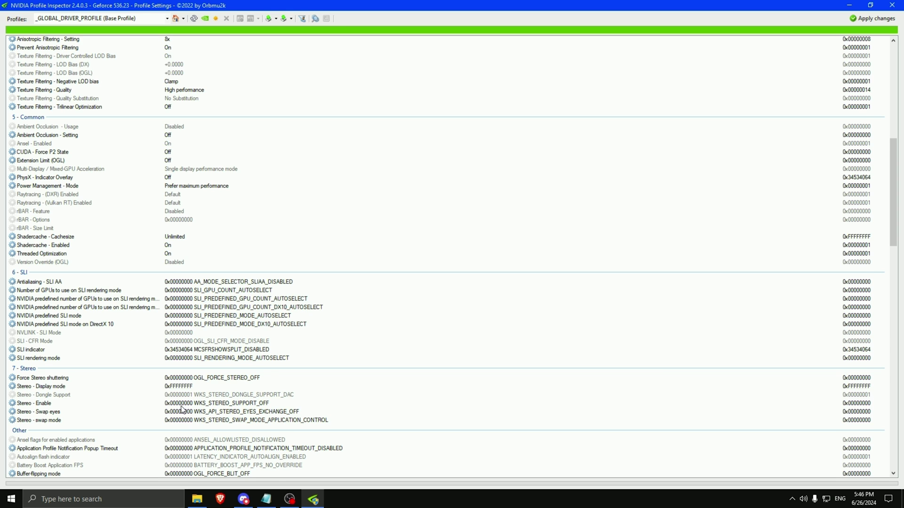
pyautogui.scroll(-8, 182, 409)
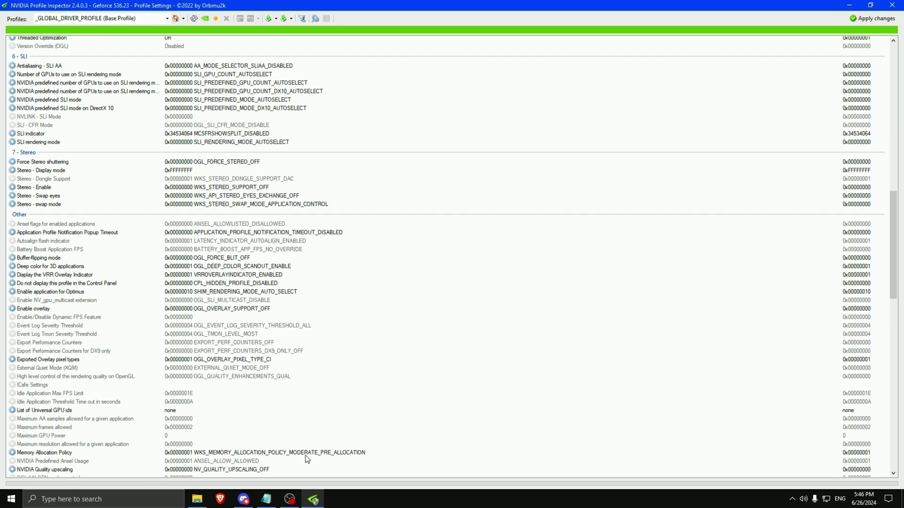
pyautogui.scroll(-3, 306, 456)
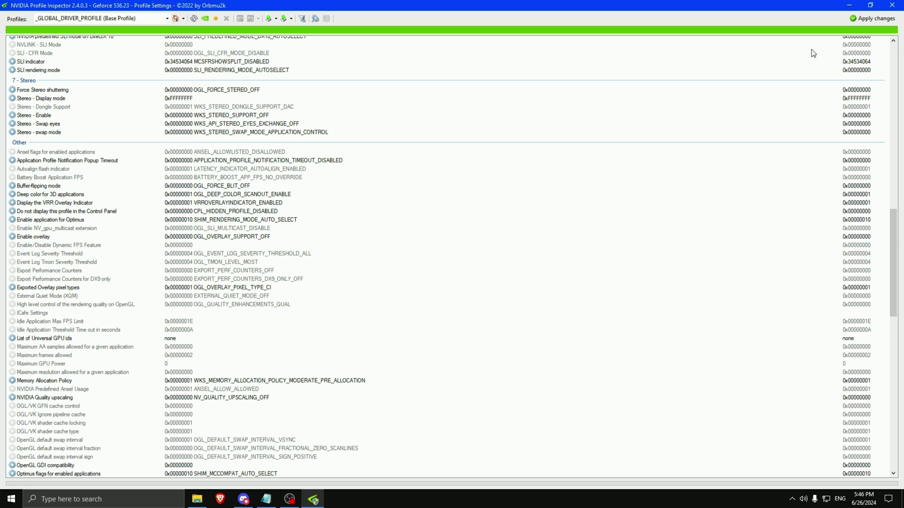
pyautogui.click(891, 4)
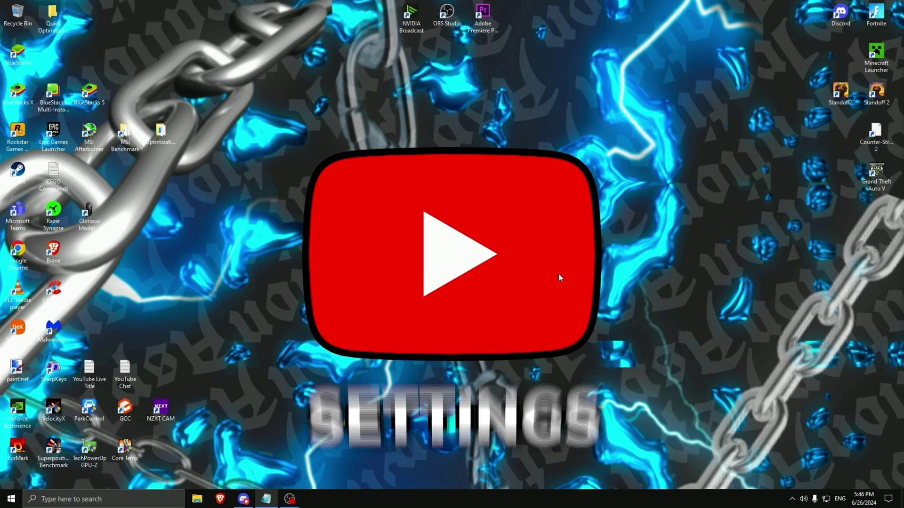
# Open the Realtek PCIe GbE Family Controller #2 properties from Device Manager's Network adapters
pyautogui.click(148, 498)
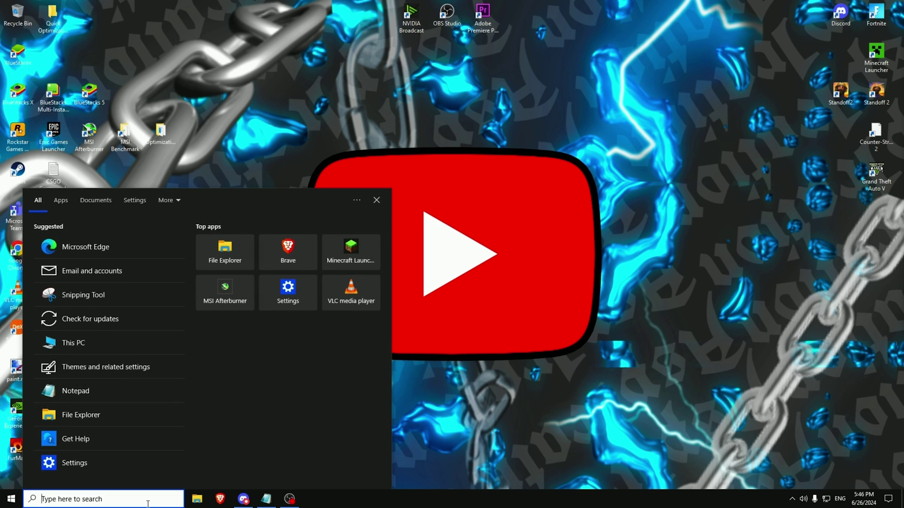
pyautogui.write('device')
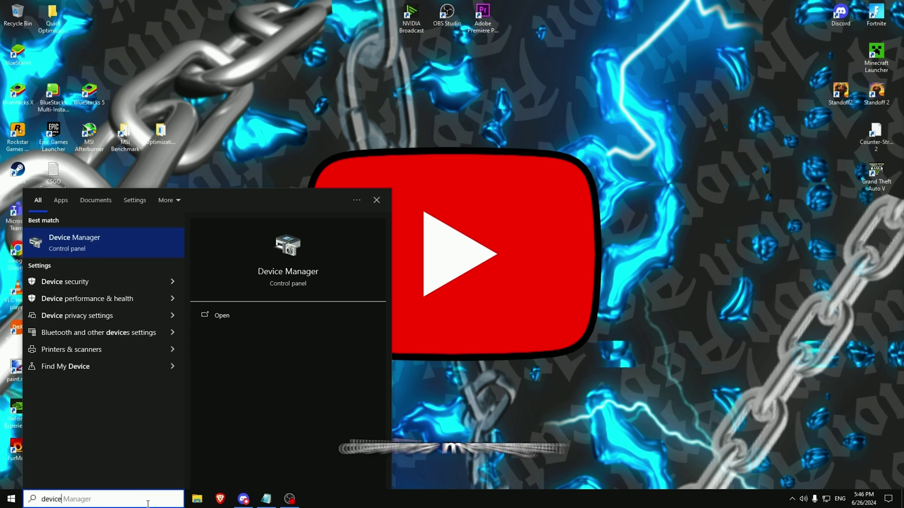
pyautogui.click(113, 236)
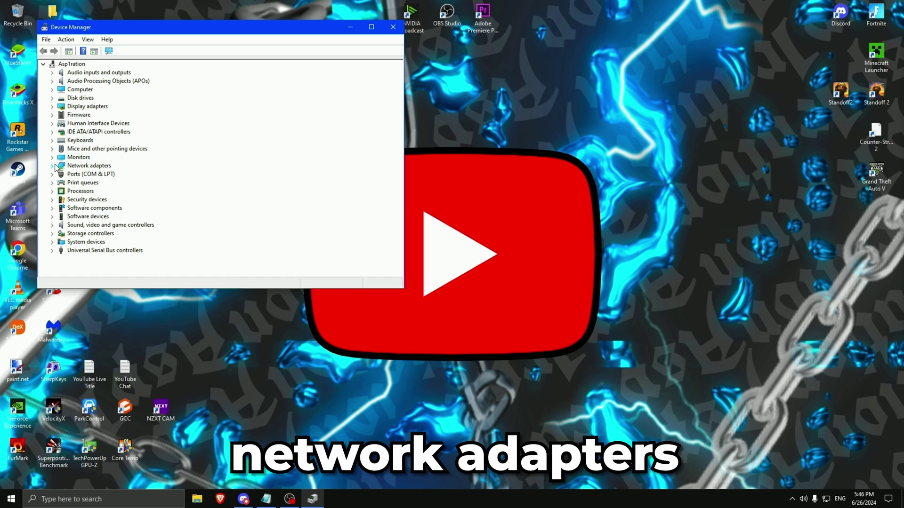
pyautogui.click(52, 165)
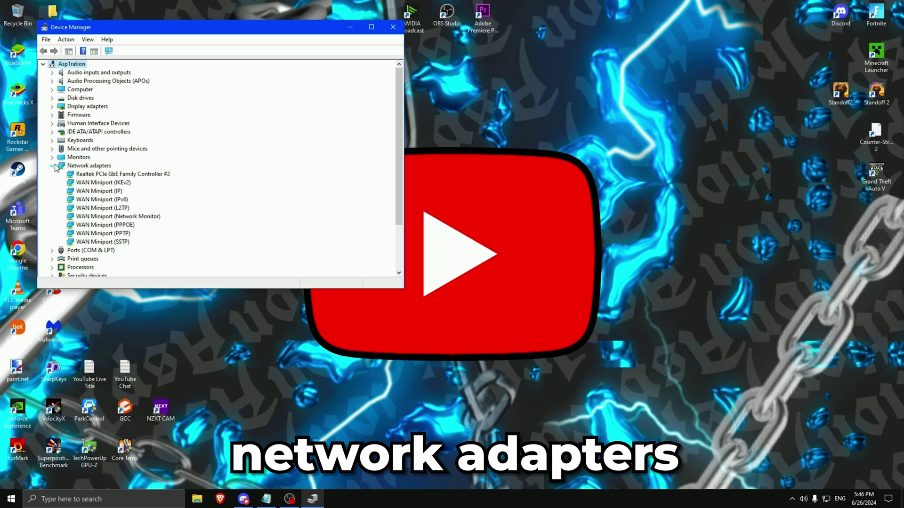
pyautogui.rightClick(113, 176)
pyautogui.click(130, 230)
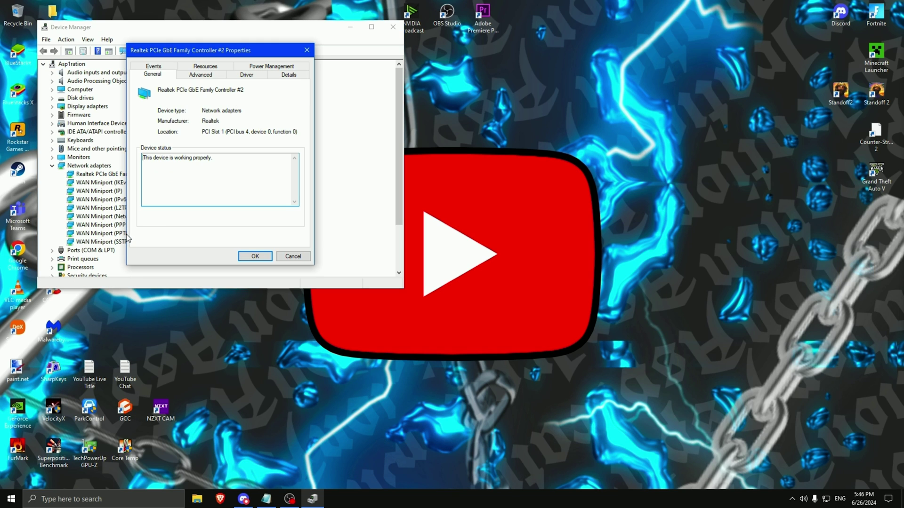
# Check the adapter's Energy-Efficient Ethernet, Power Saving Mode and Speed & Duplex values
pyautogui.click(201, 74)
pyautogui.click(165, 139)
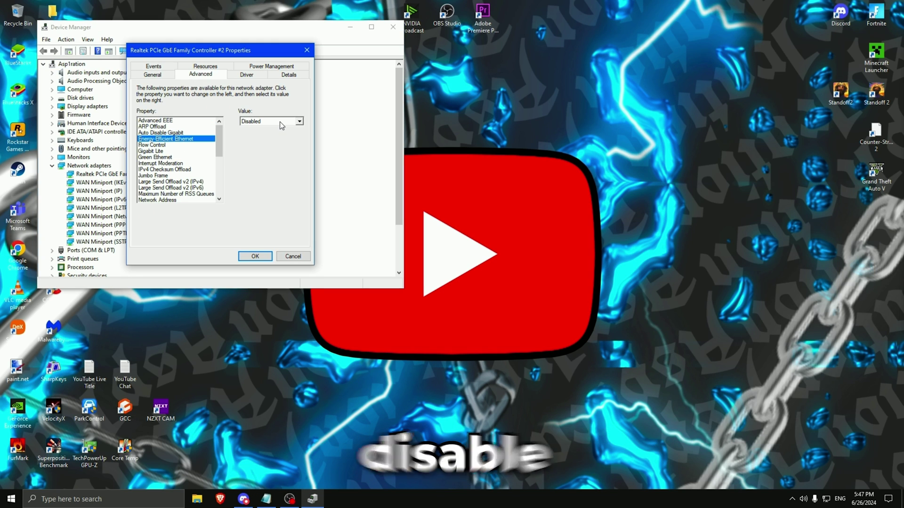
pyautogui.scroll(-1, 179, 183)
pyautogui.click(161, 194)
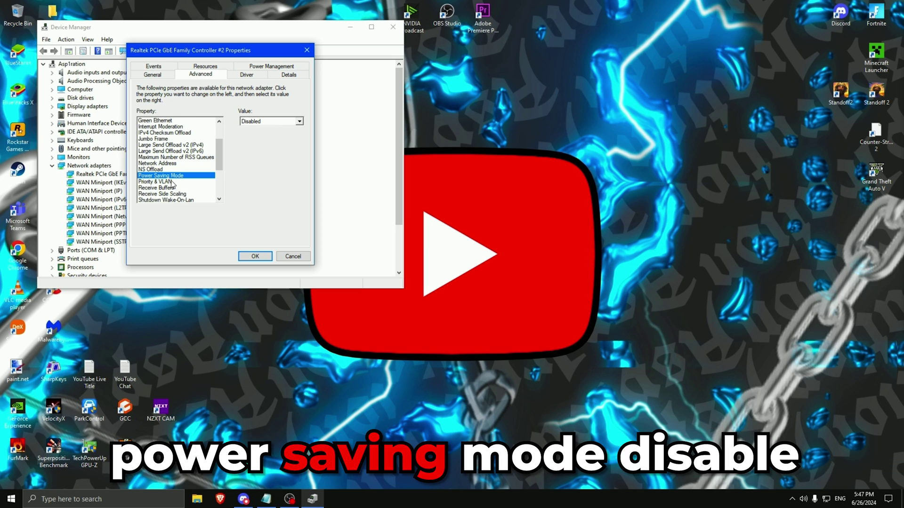
pyautogui.scroll(-2, 171, 183)
pyautogui.click(172, 187)
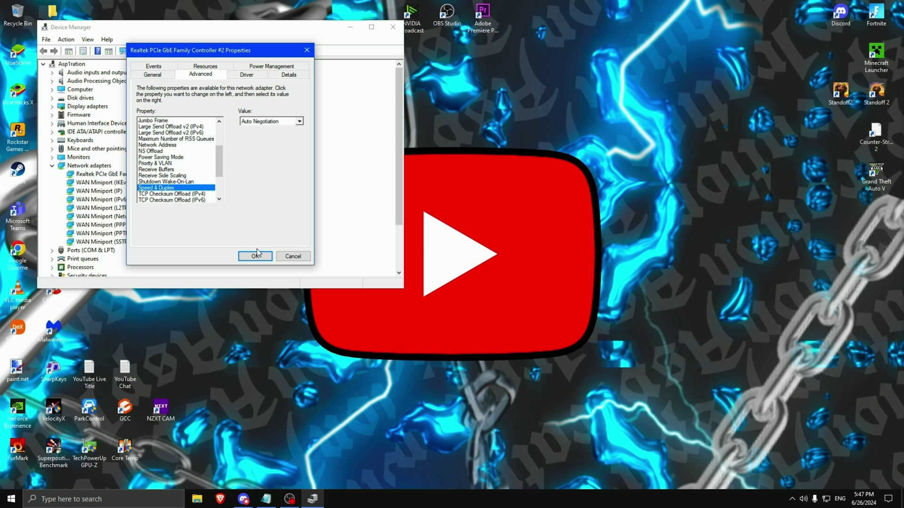
# Untick 'Allow the computer to turn off this device to save power' for the adapter
pyautogui.click(273, 67)
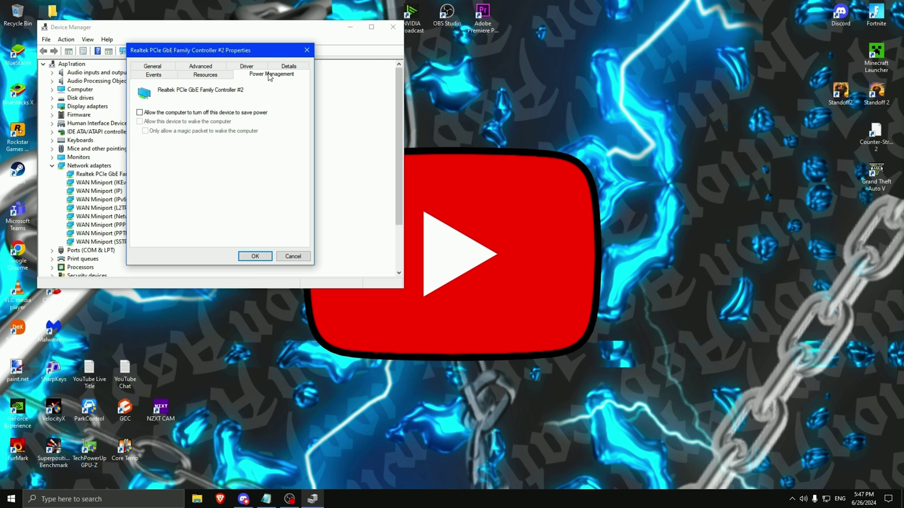
pyautogui.click(139, 112)
pyautogui.click(139, 113)
pyautogui.click(254, 256)
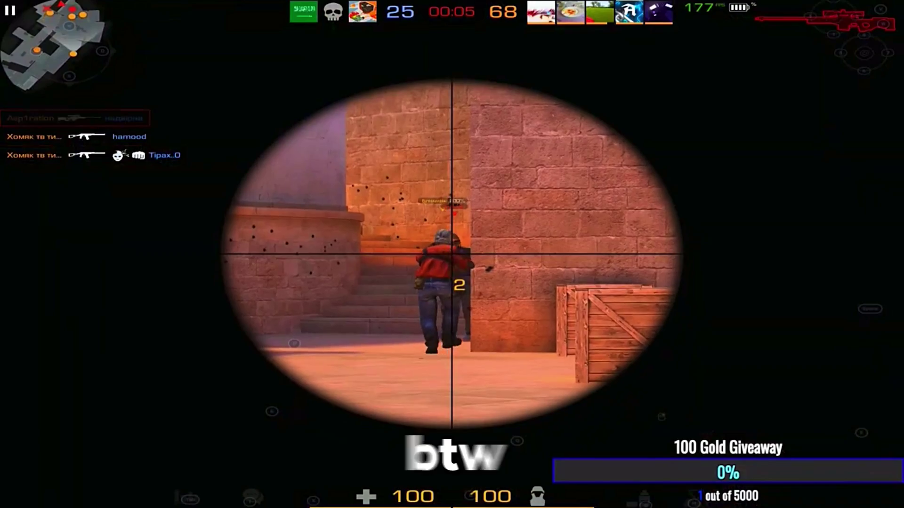